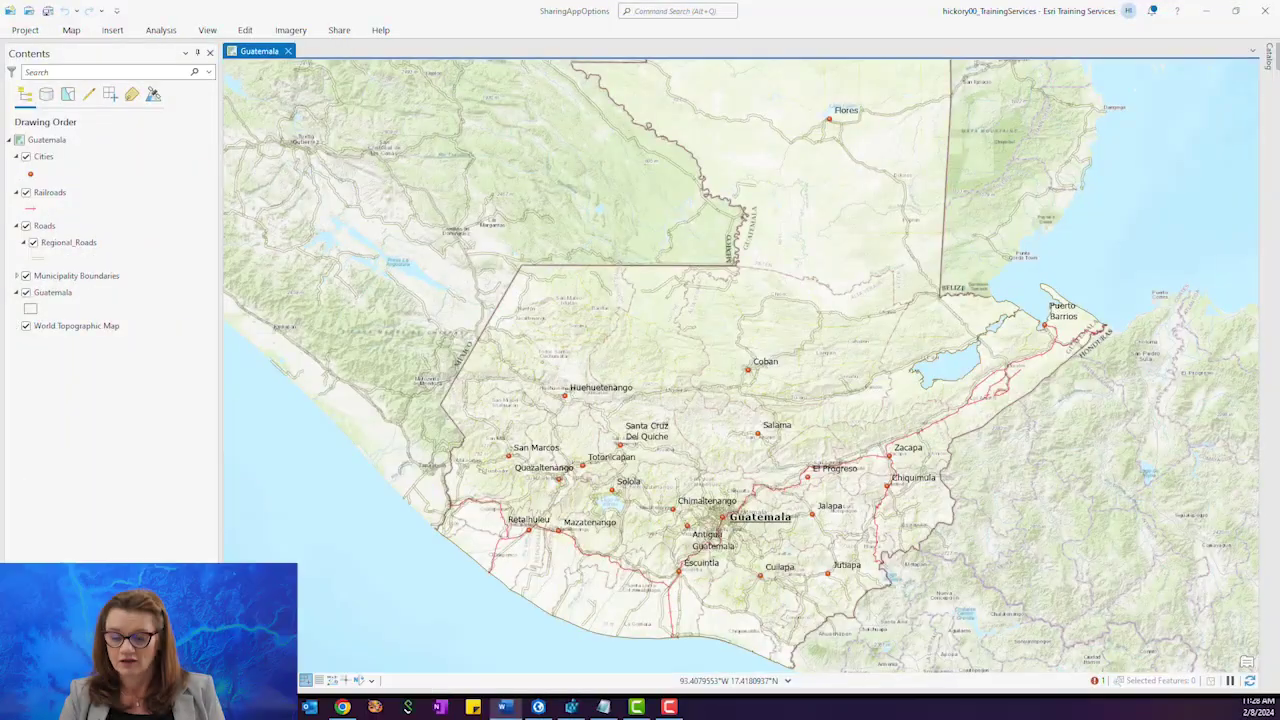
Turn on 'Enable and disable editing from the Edit tab' in the Editing options
left_click(25, 31)
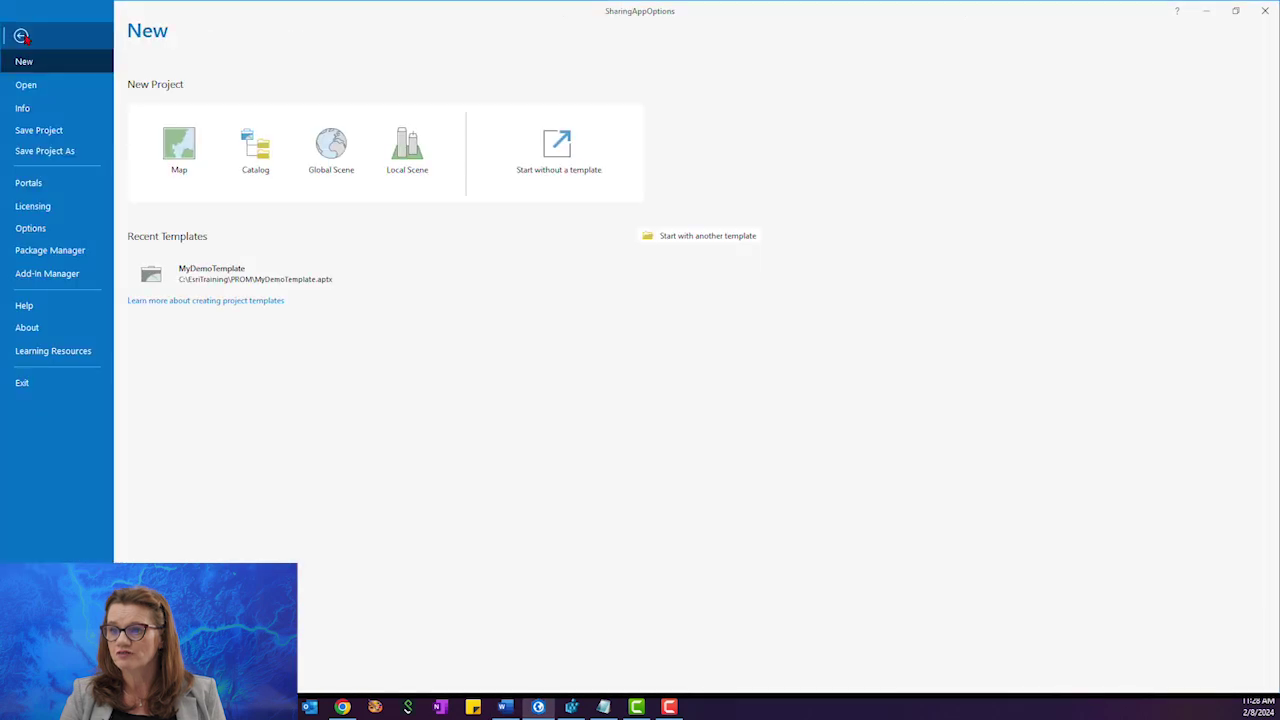
left_click(45, 231)
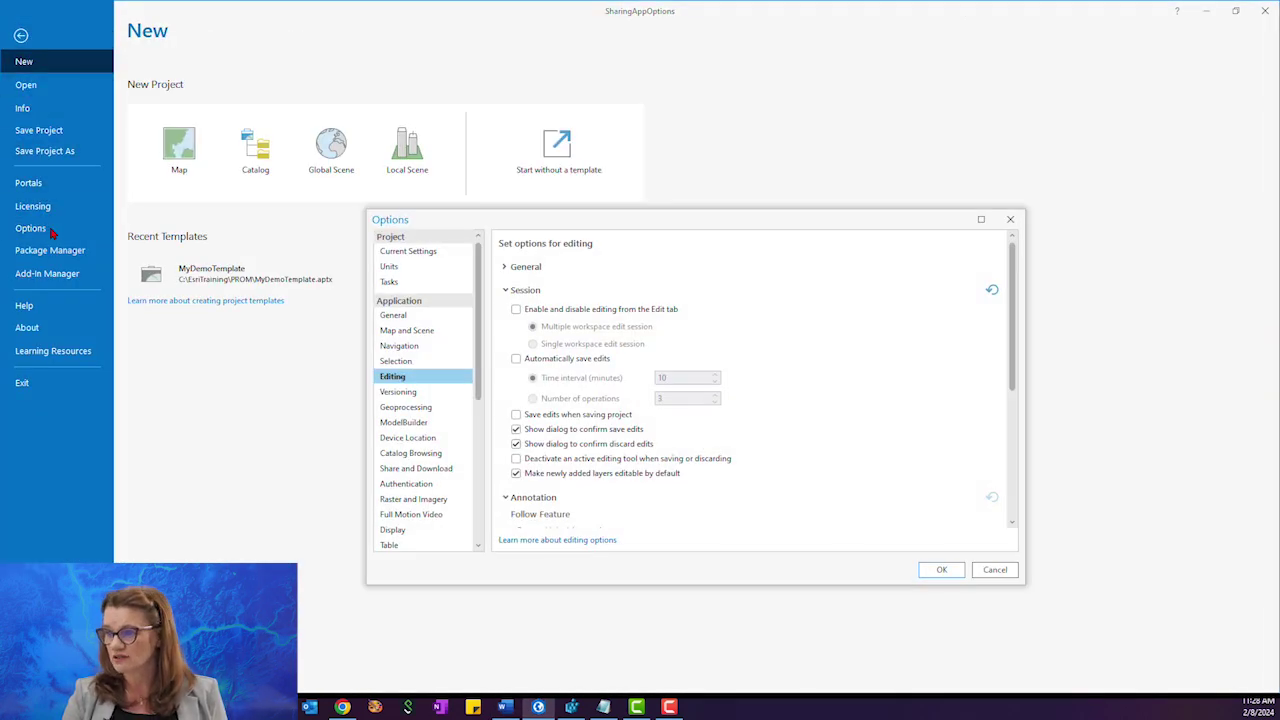
left_click(400, 345)
left_click(441, 385)
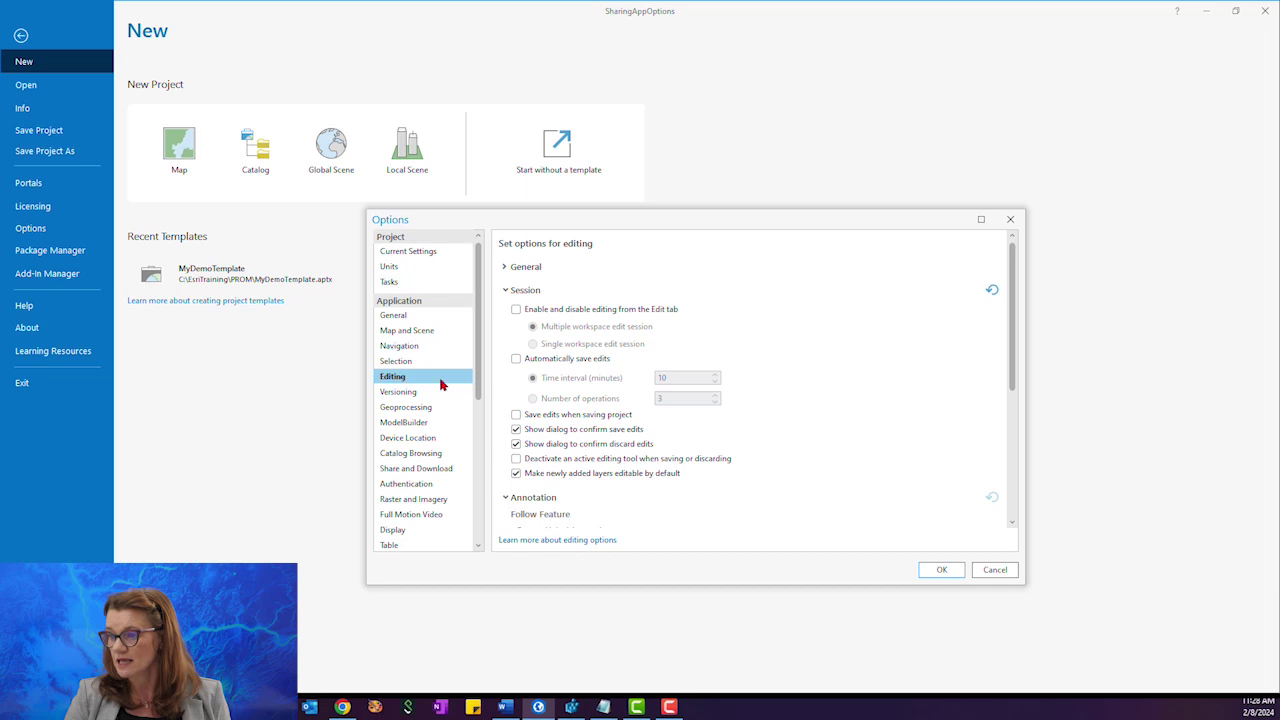
left_click(516, 311)
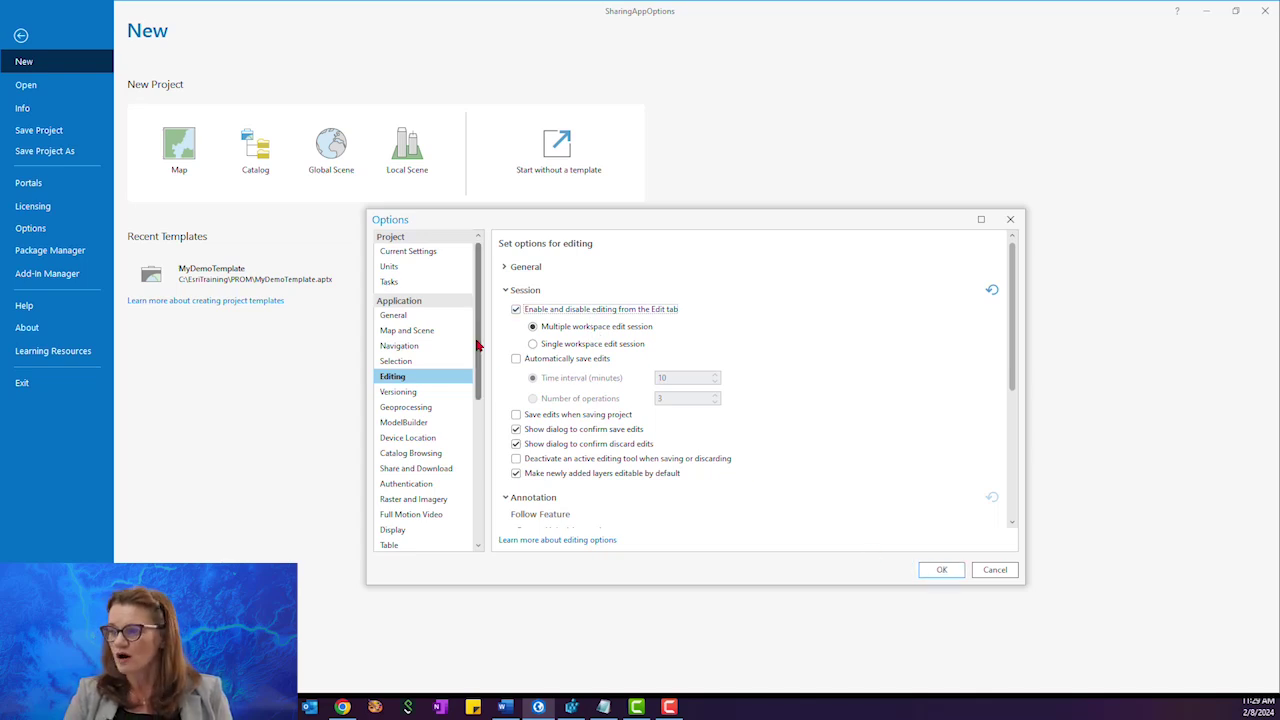
Confirm the options with OK and return to the Guatemala map
scroll(480, 357, "down", 1)
mouse_move(480, 357)
left_mouse_down()
mouse_move(491, 467)
mouse_move(497, 357)
left_mouse_up()
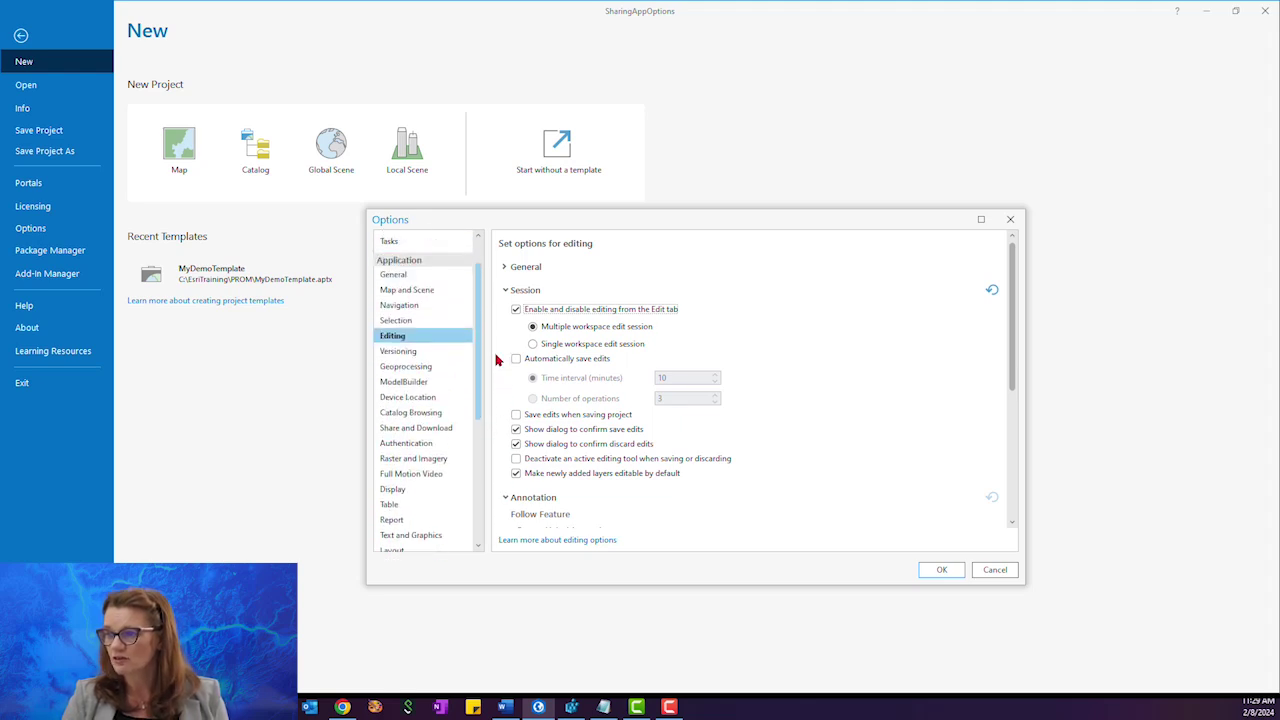
left_click(943, 572)
left_click(20, 36)
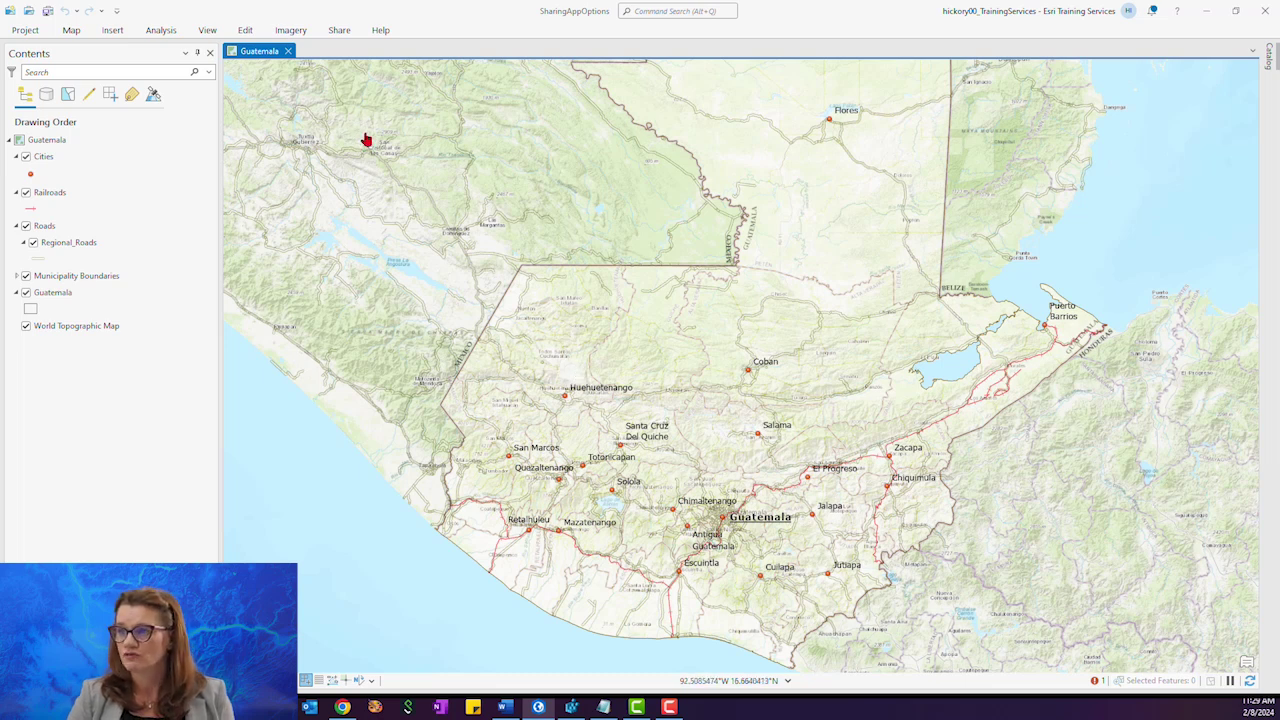
Start an edit session on the Guatemala map, then close ArcGIS Pro saving SharingAppOptions
left_click(246, 30)
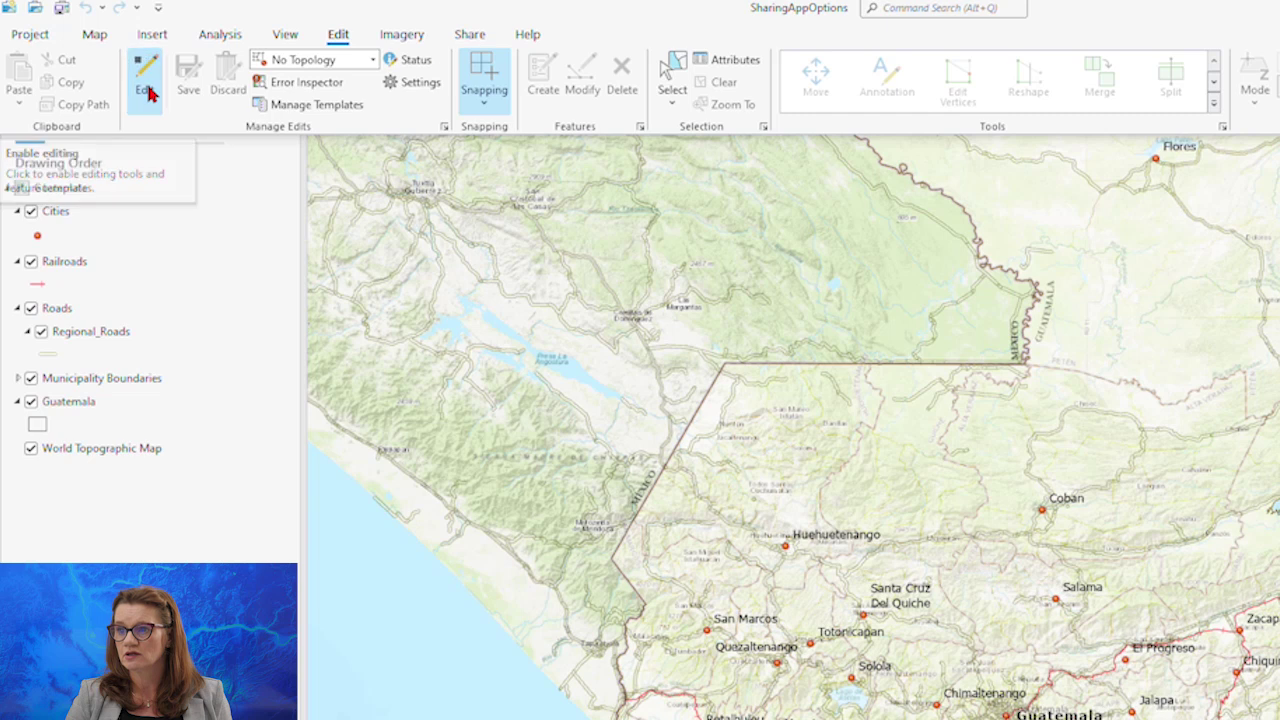
left_click(146, 90)
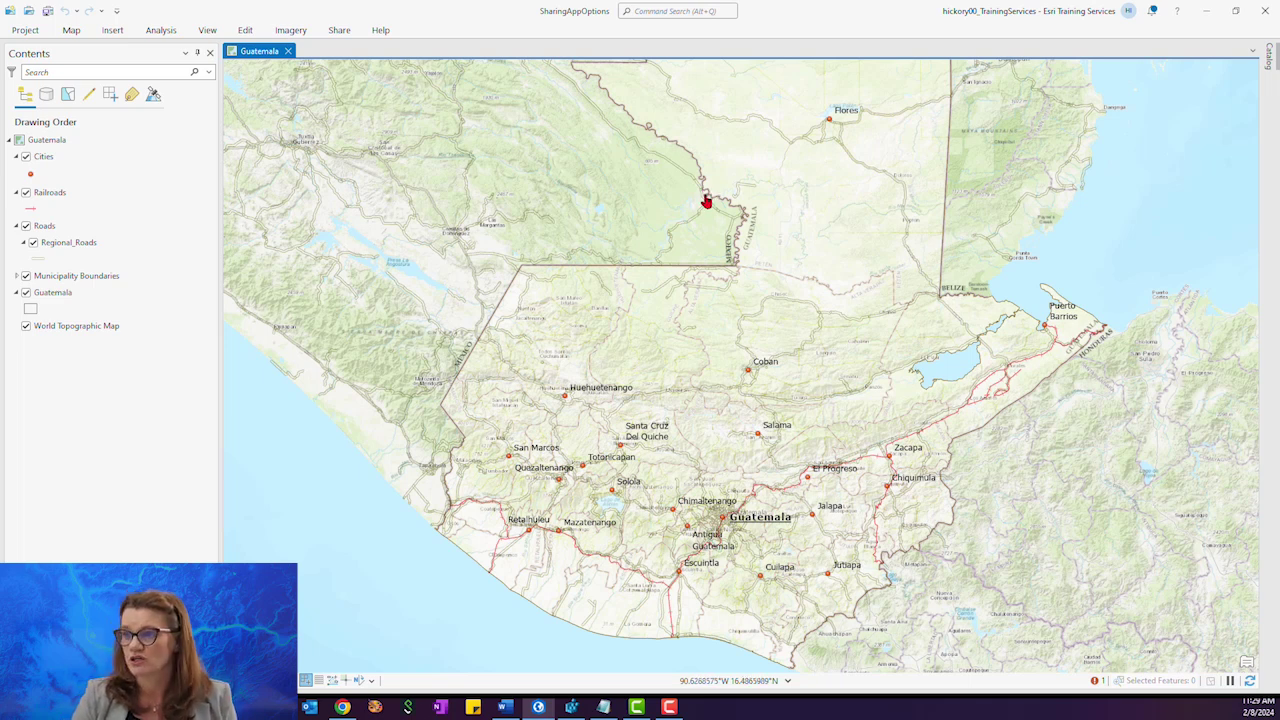
left_click(1264, 11)
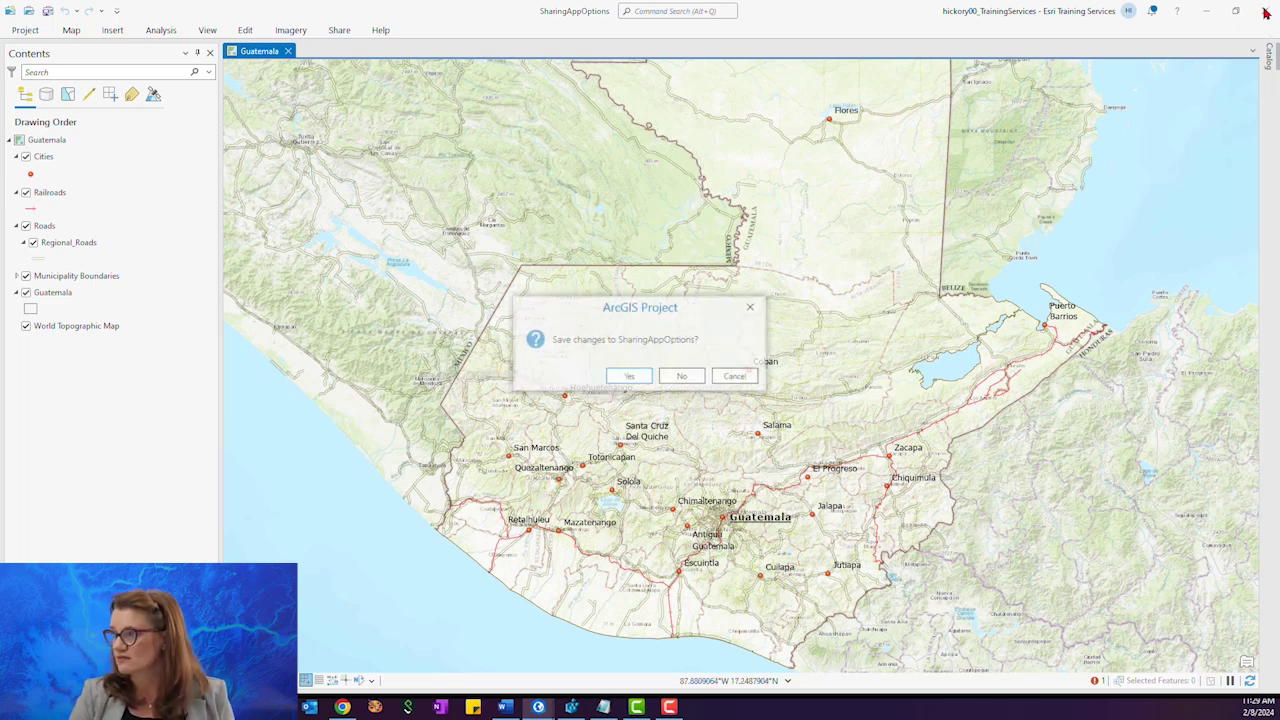
left_click(630, 377)
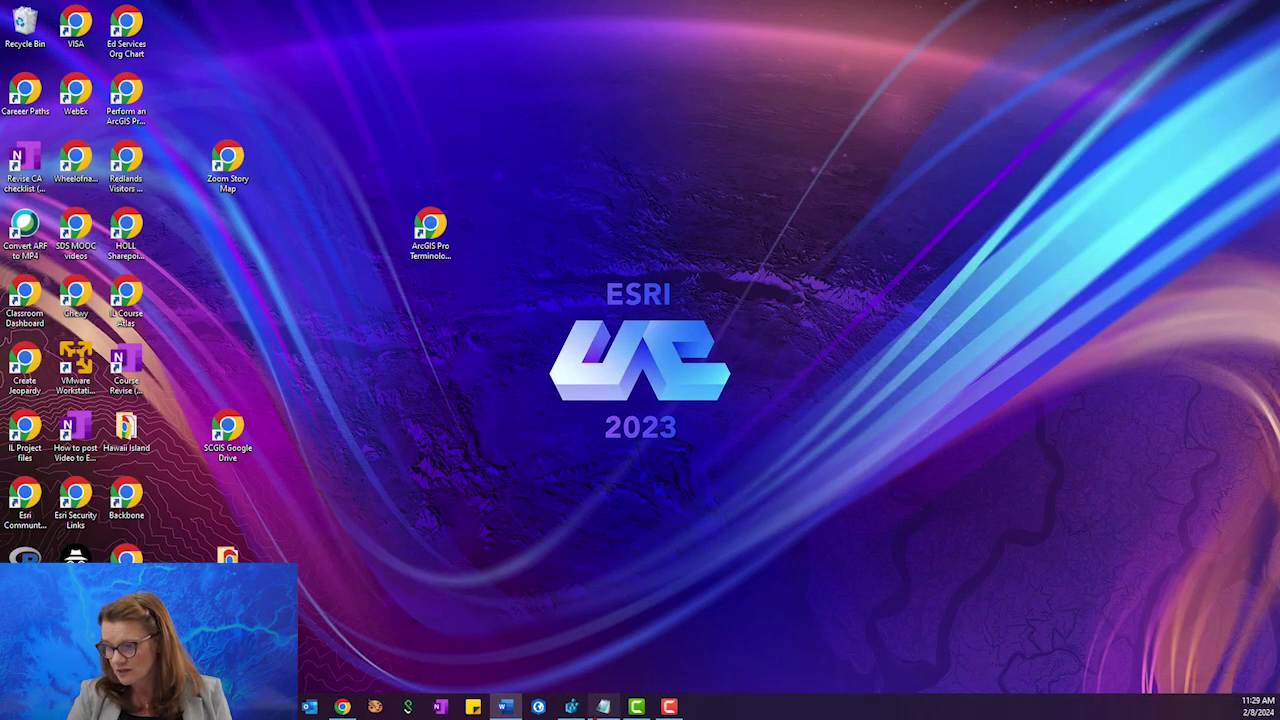
Show Pro.settingsConfig in Notepad and point out RequireExplicitStartEditing set to true and locked
left_click(604, 707)
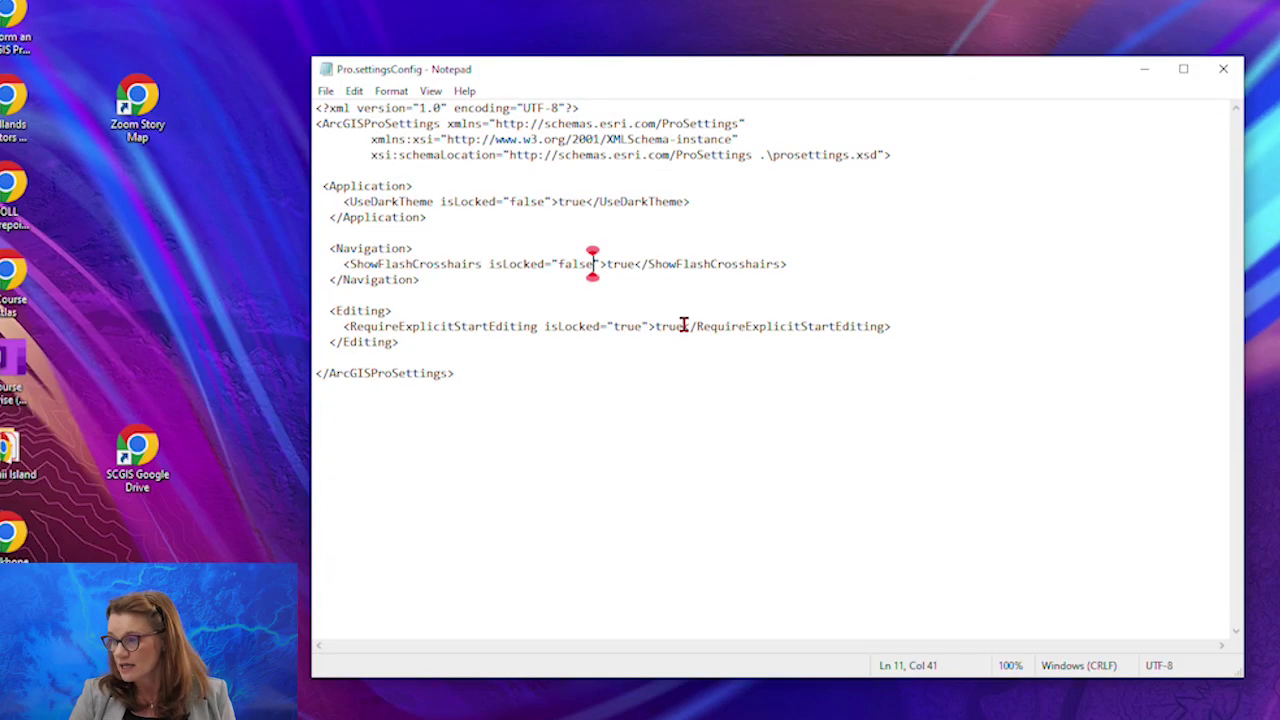
left_click(684, 326)
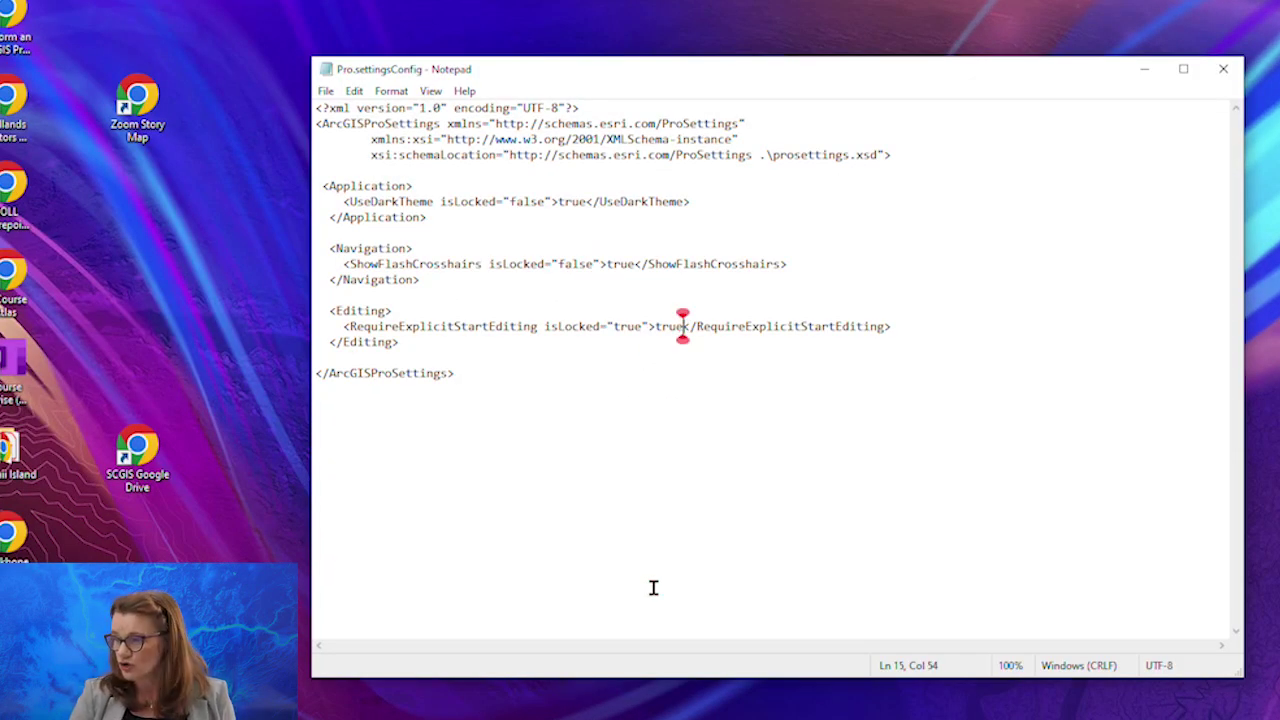
left_click(634, 327)
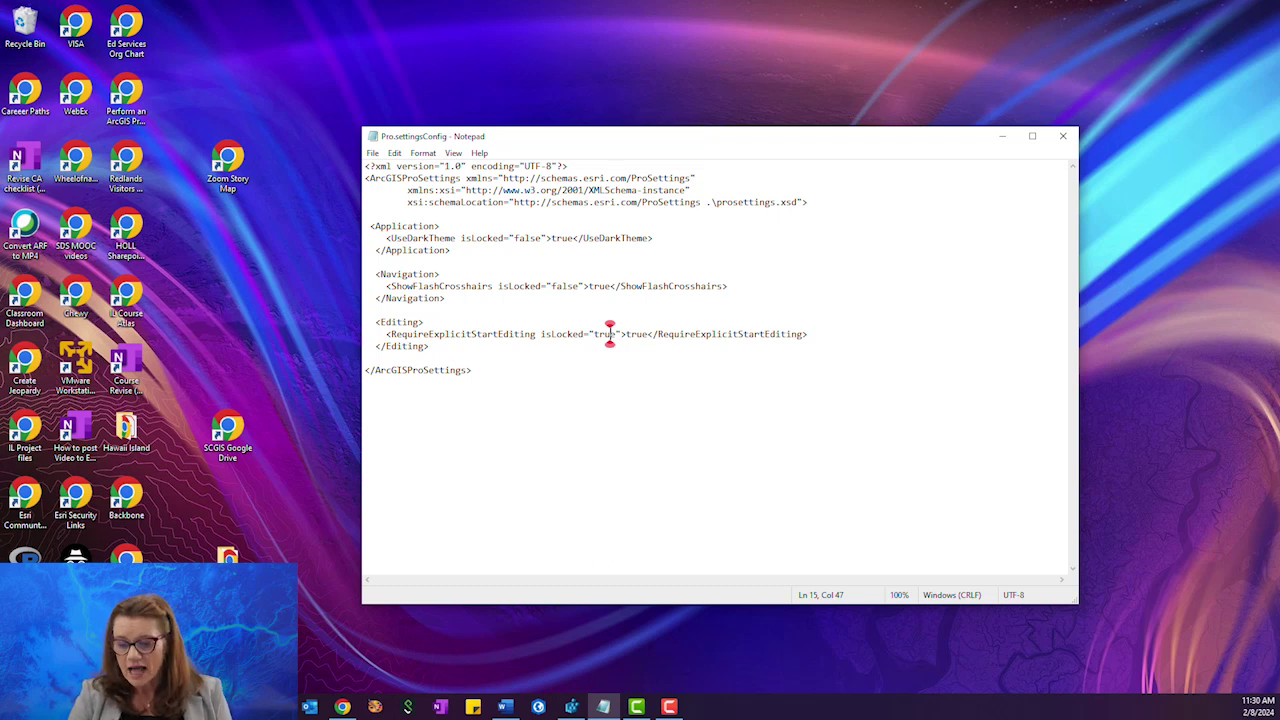
left_click(505, 706)
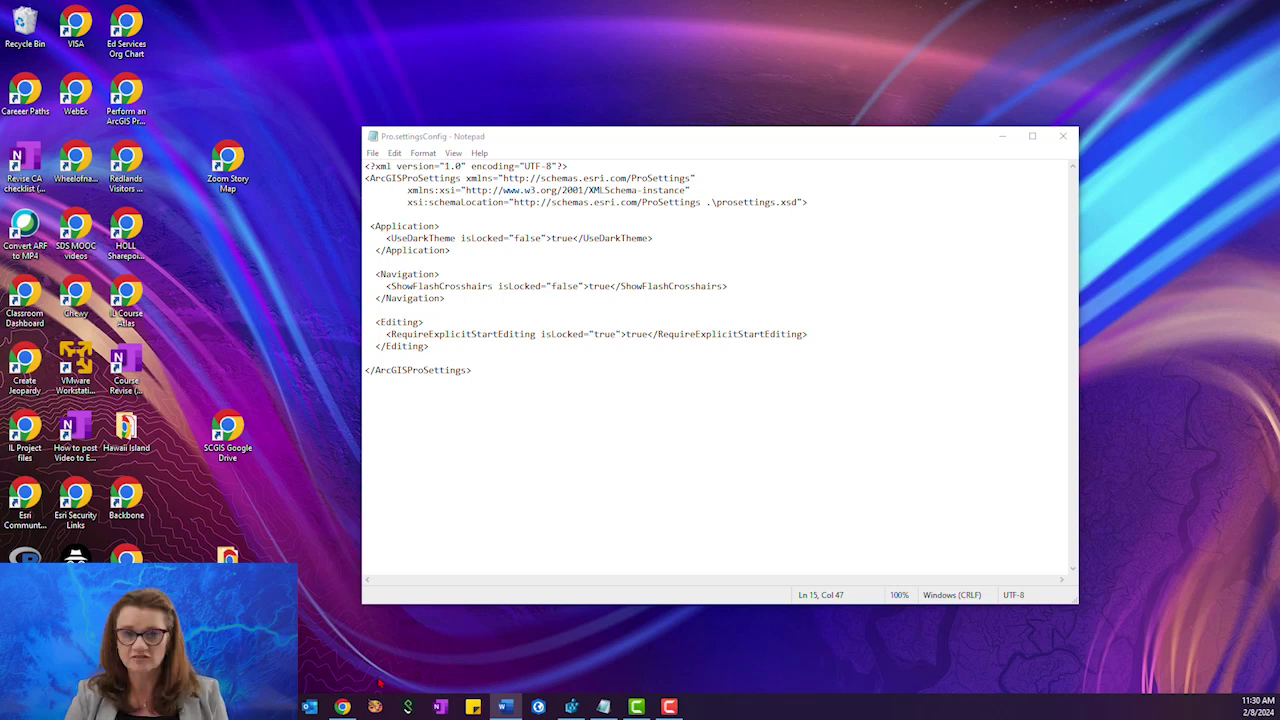
Highlight the UseDarkTheme XML sample line, then go to the administrator control settings page
left_click(343, 707)
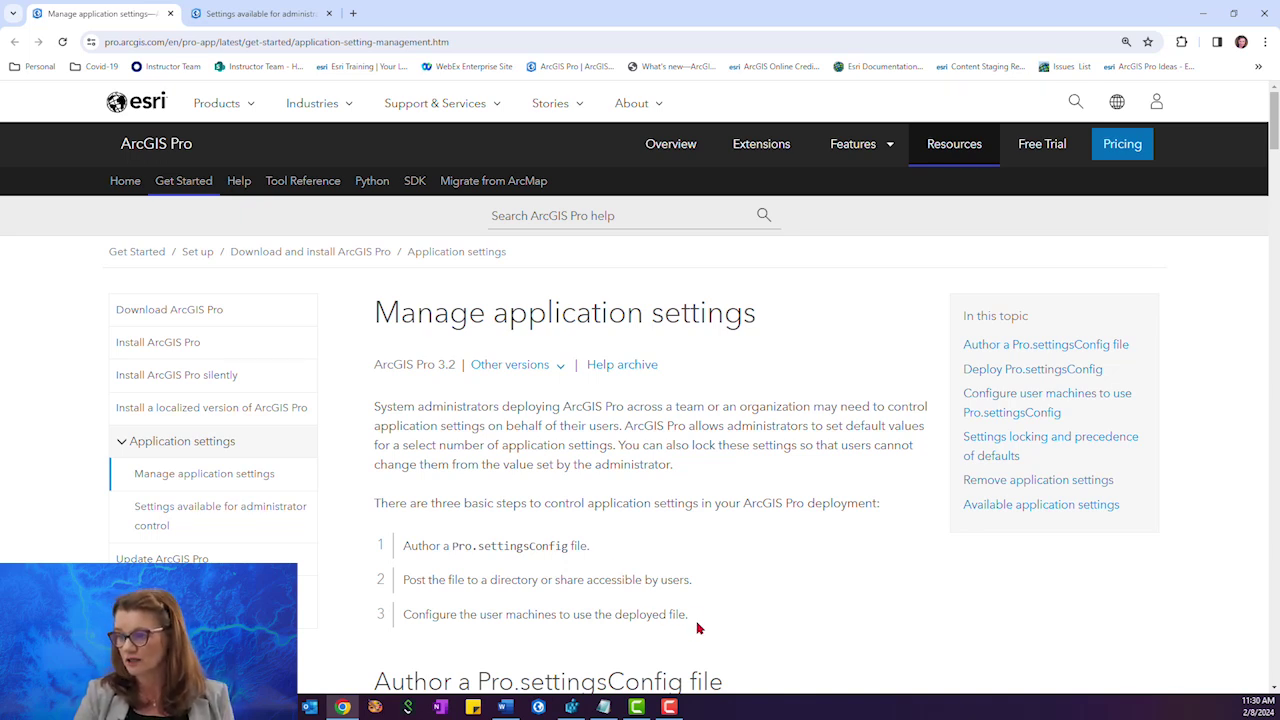
scroll(697, 626, "down", 1)
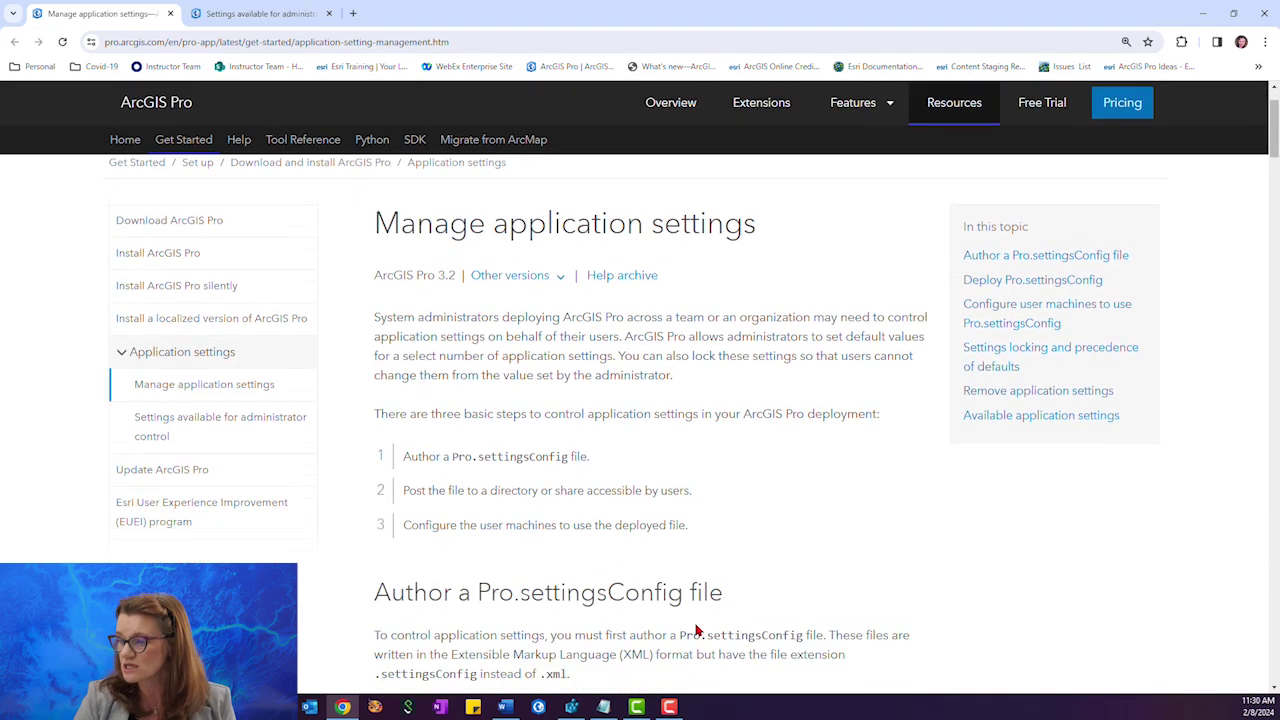
scroll(697, 624, "down", 2)
scroll(697, 622, "down", 2)
scroll(698, 621, "down", 3)
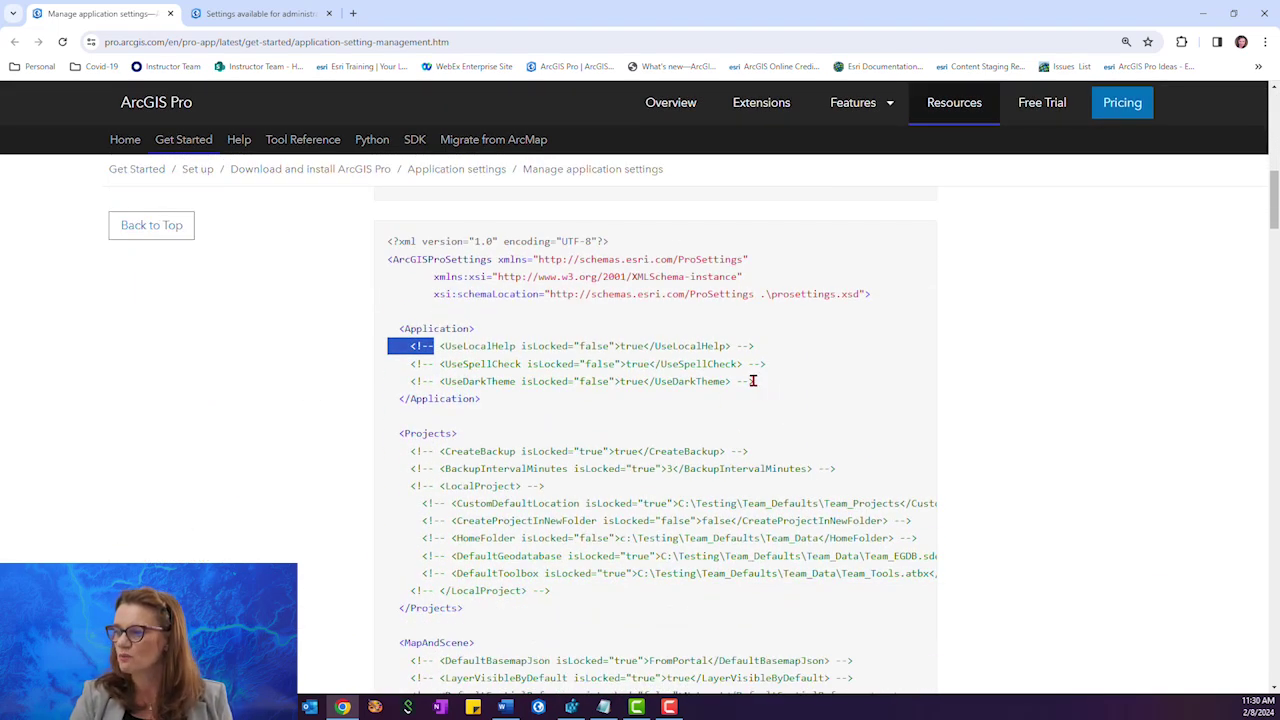
left_click_drag(751, 383, 388, 381)
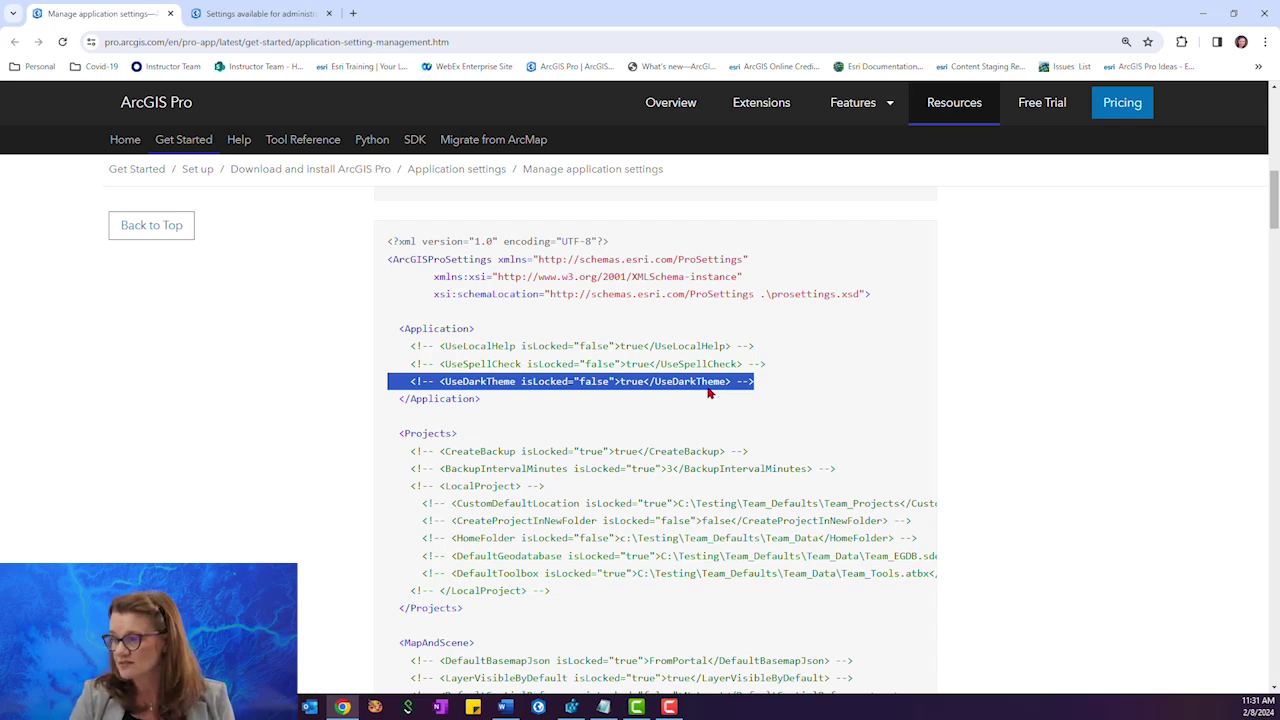
left_click(438, 383)
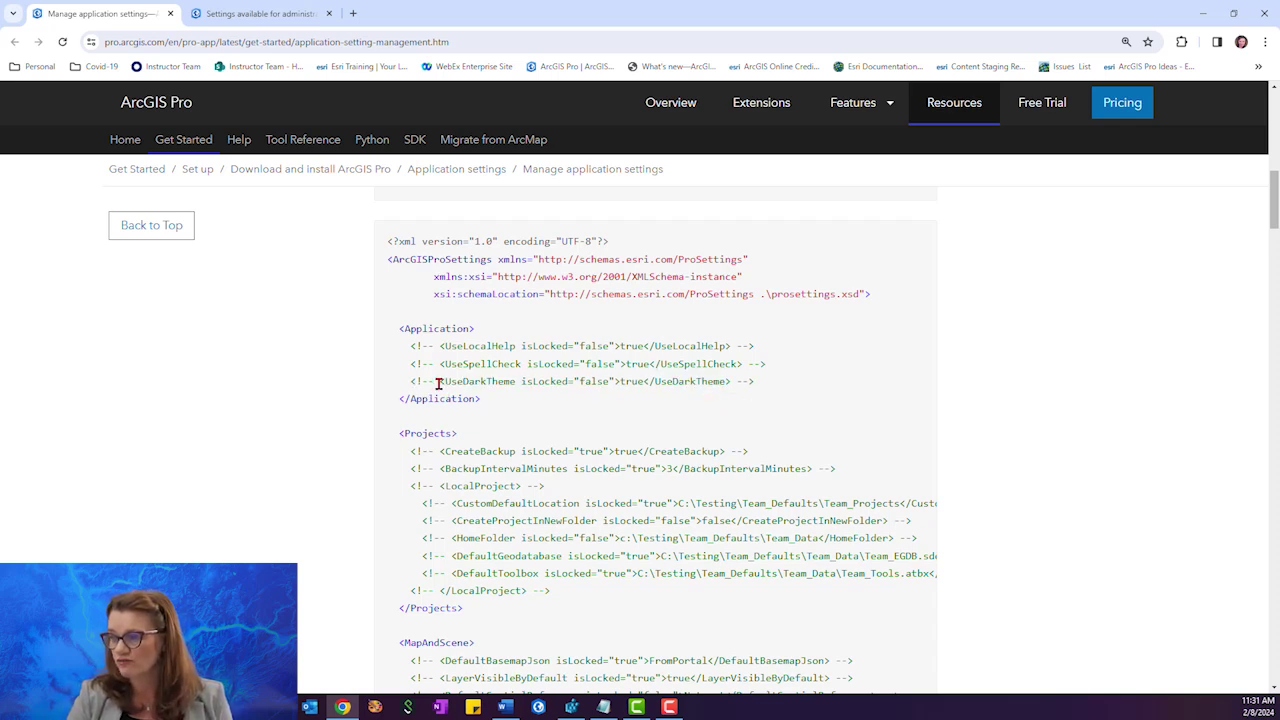
left_click(284, 14)
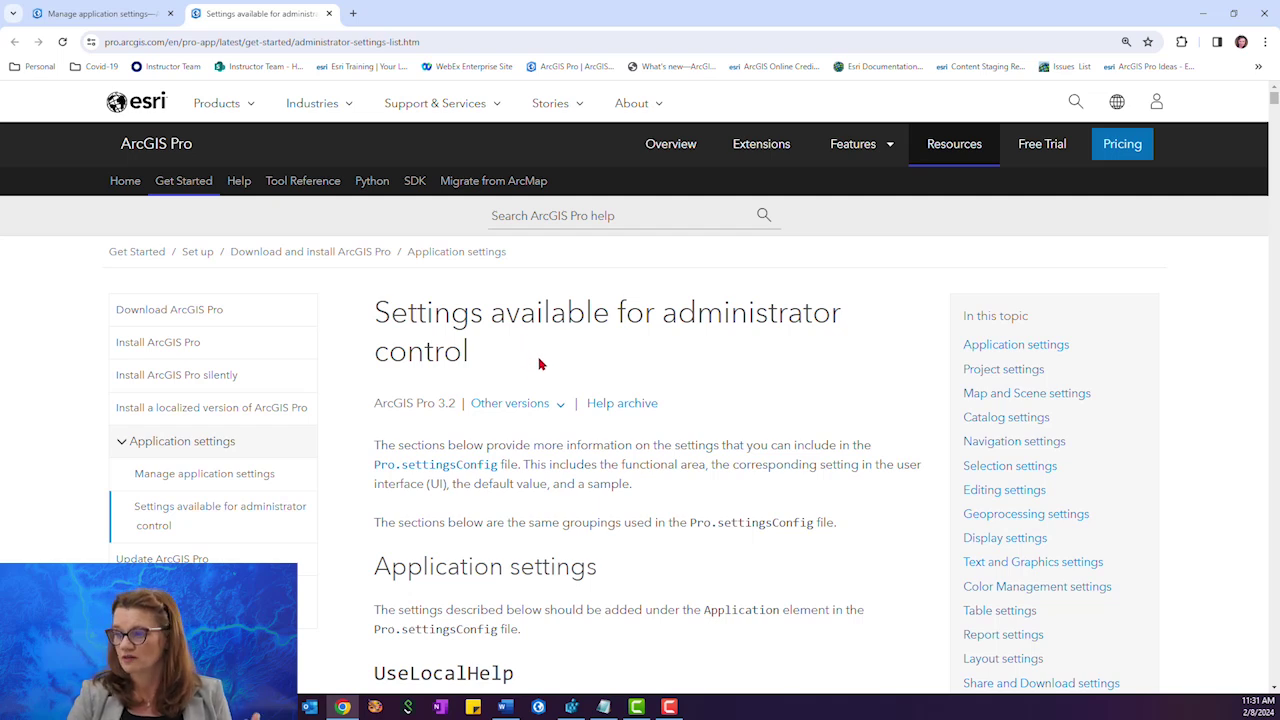
Find and select the UseLocalHelp example line, then minimize Chrome
scroll(555, 405, "down", 2)
scroll(577, 456, "down", 2)
scroll(587, 473, "down", 3)
scroll(590, 486, "down", 2)
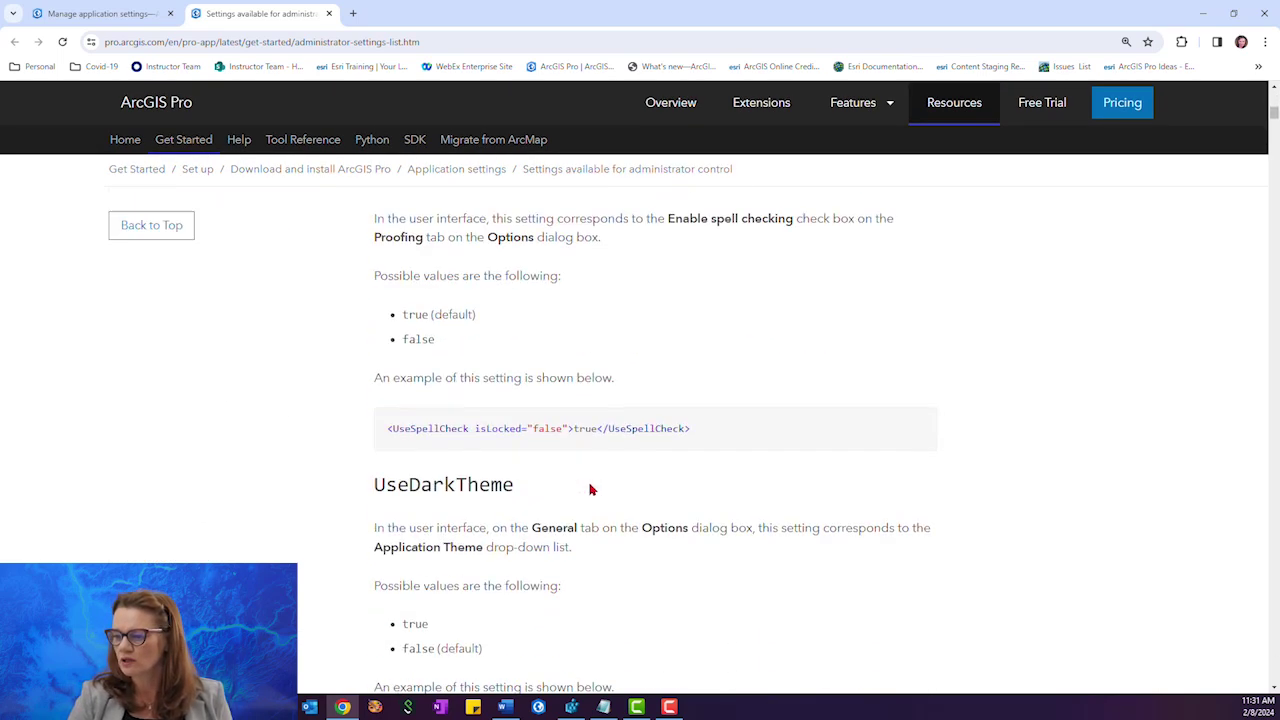
scroll(590, 489, "down", 2)
scroll(590, 489, "down", 3)
scroll(591, 490, "down", 1)
scroll(592, 493, "down", 2)
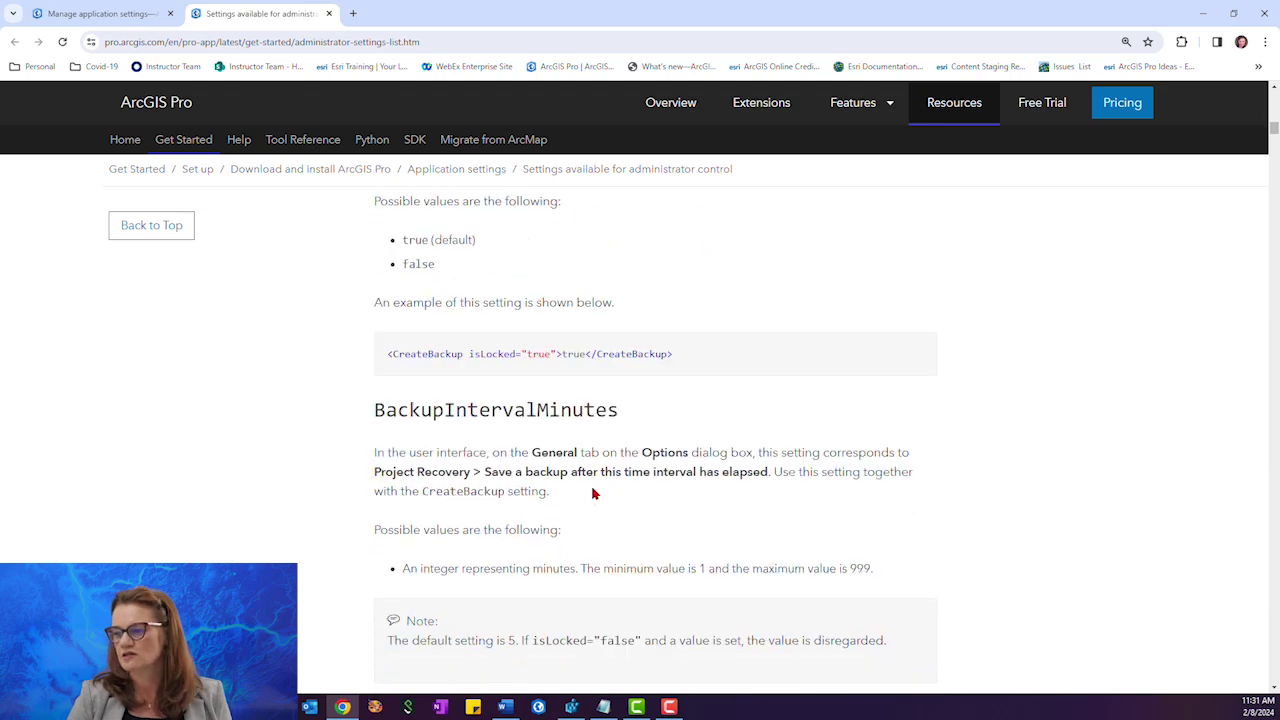
scroll(592, 493, "up", 3)
scroll(594, 487, "up", 3)
scroll(595, 486, "up", 2)
scroll(598, 485, "up", 3)
scroll(601, 484, "up", 1)
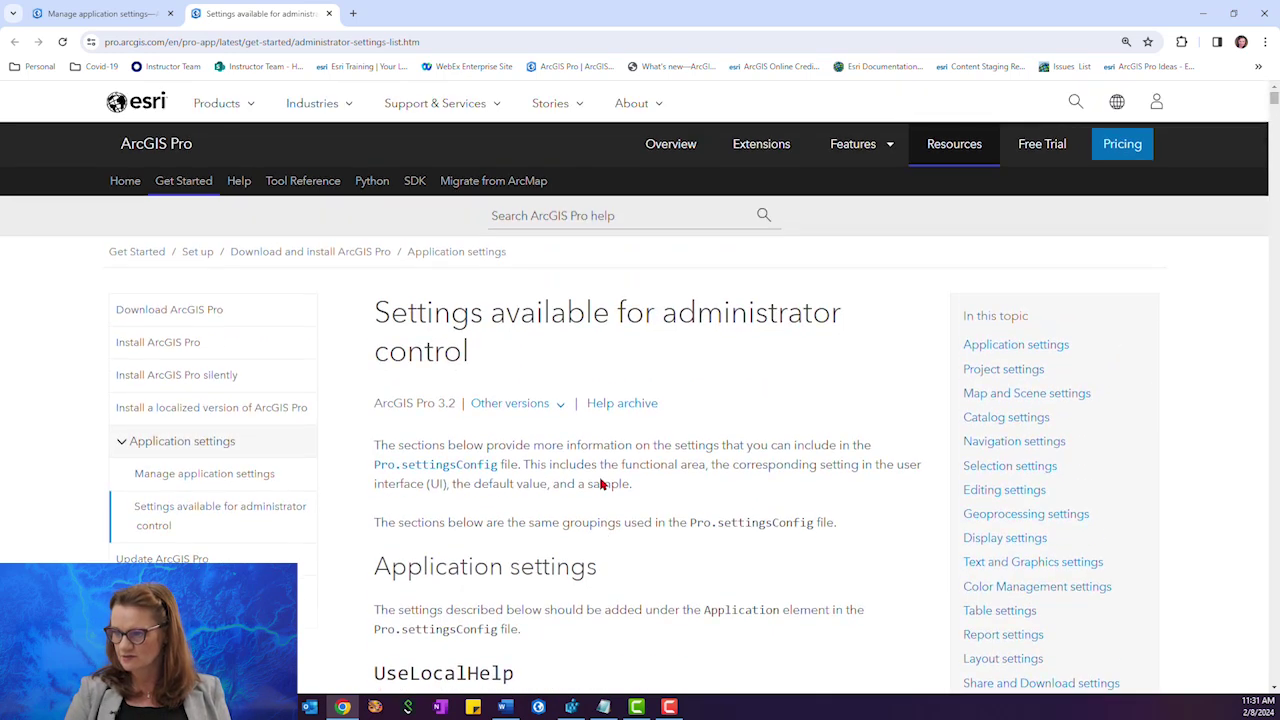
scroll(601, 484, "down", 3)
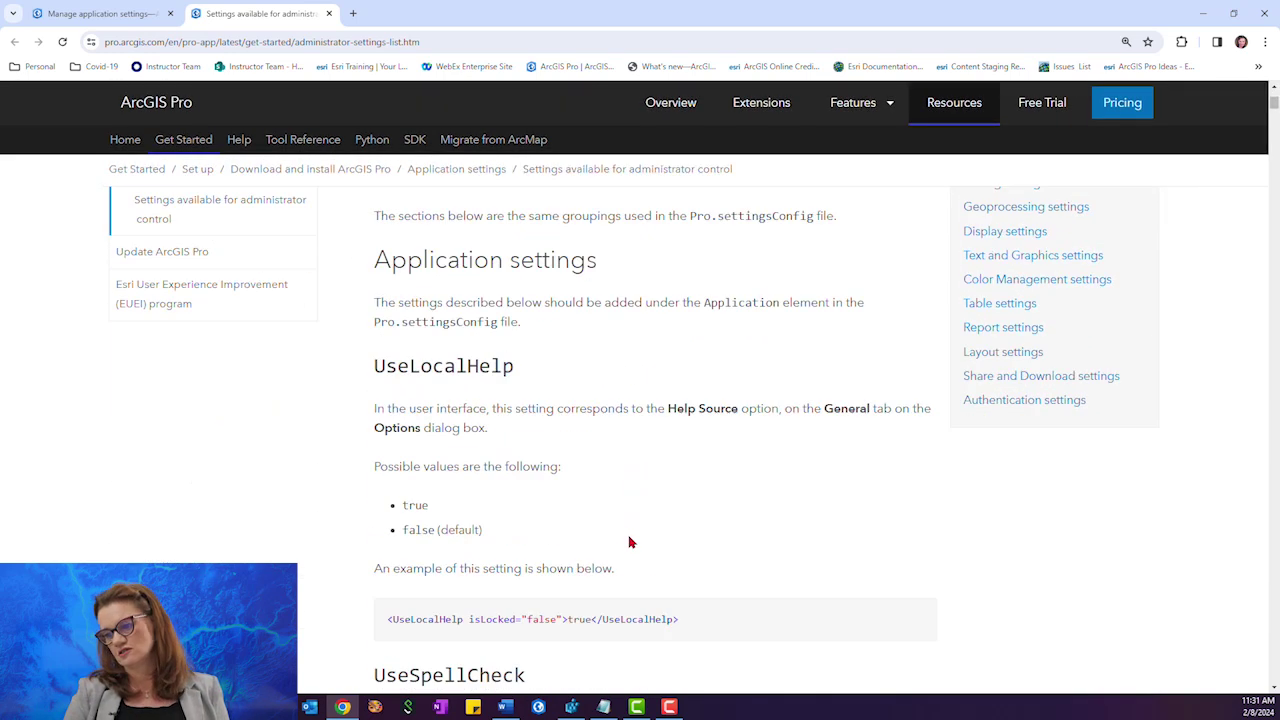
left_click_drag(683, 625, 367, 617)
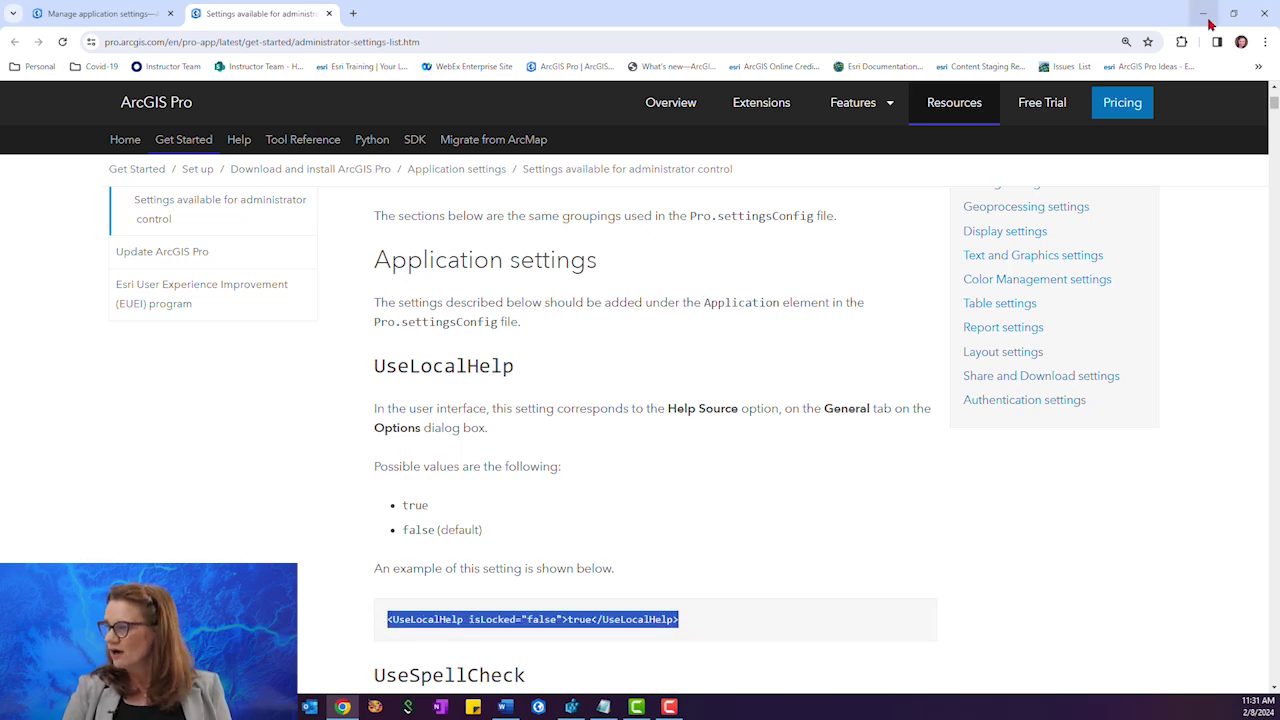
left_click(1204, 14)
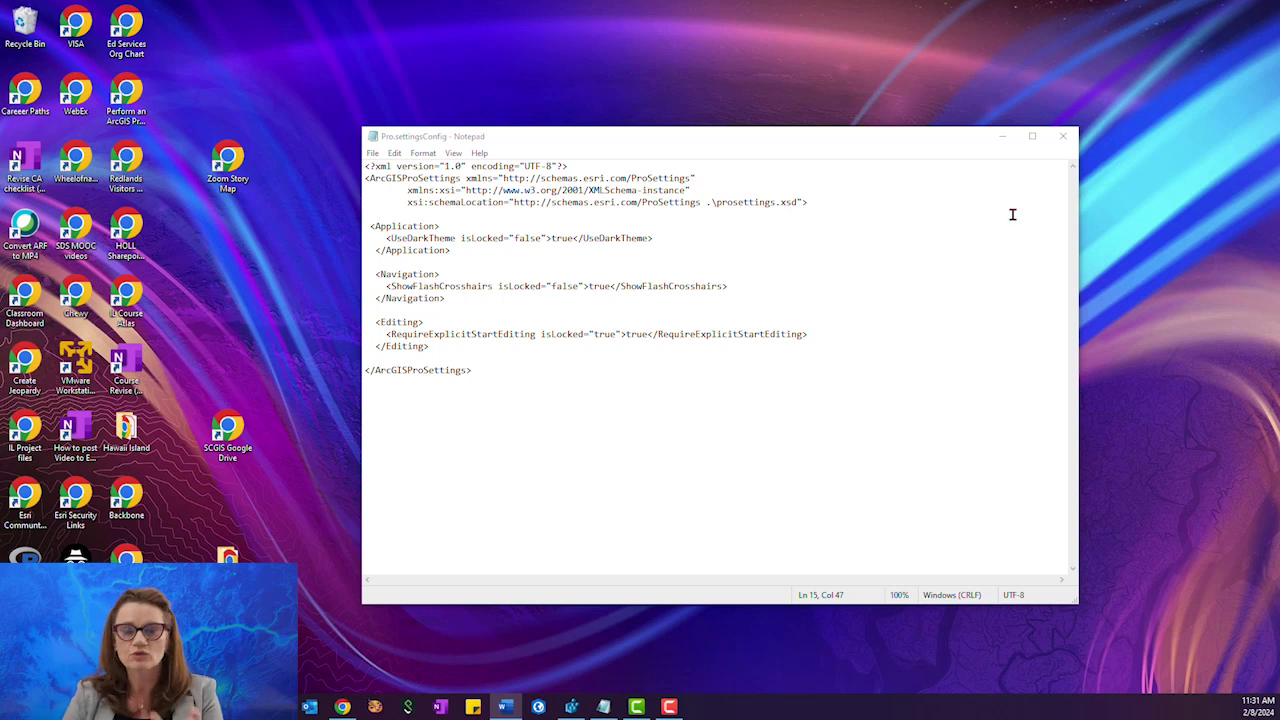
Minimize Notepad and copy the C:\SharingEditingApplicationSettings path from File Explorer's address bar
left_click(1005, 139)
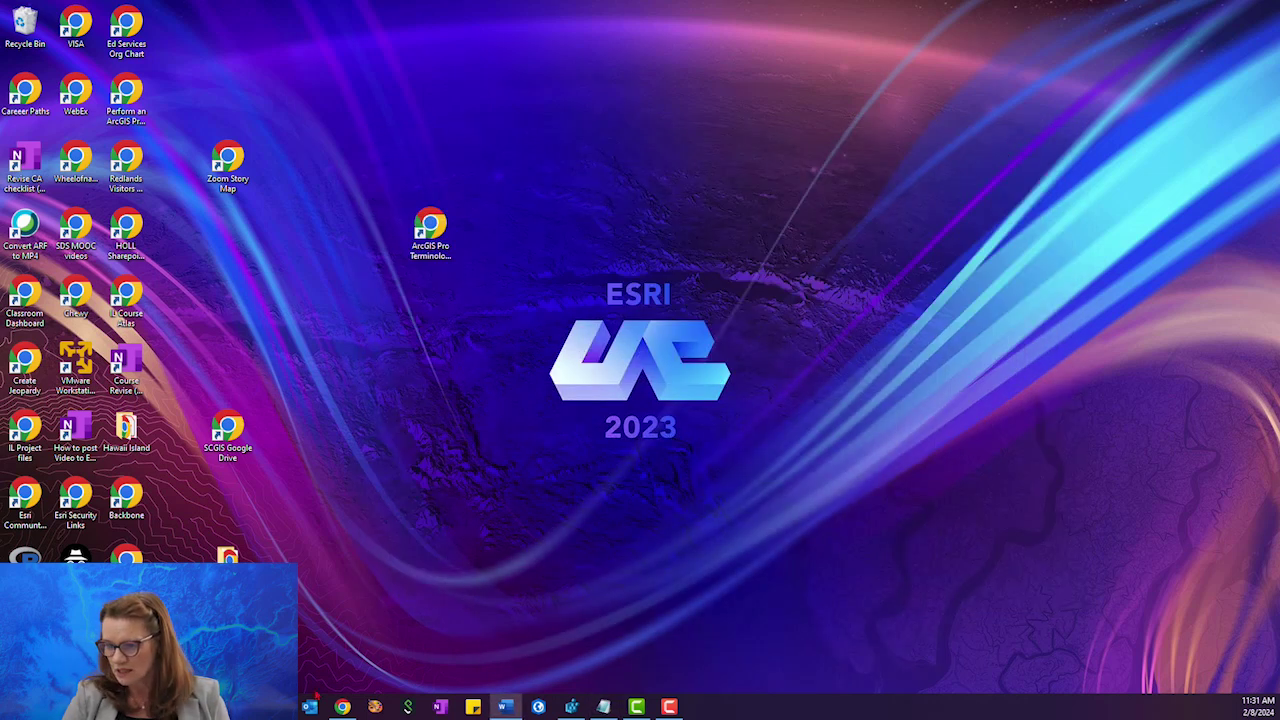
key("alt+Tab")
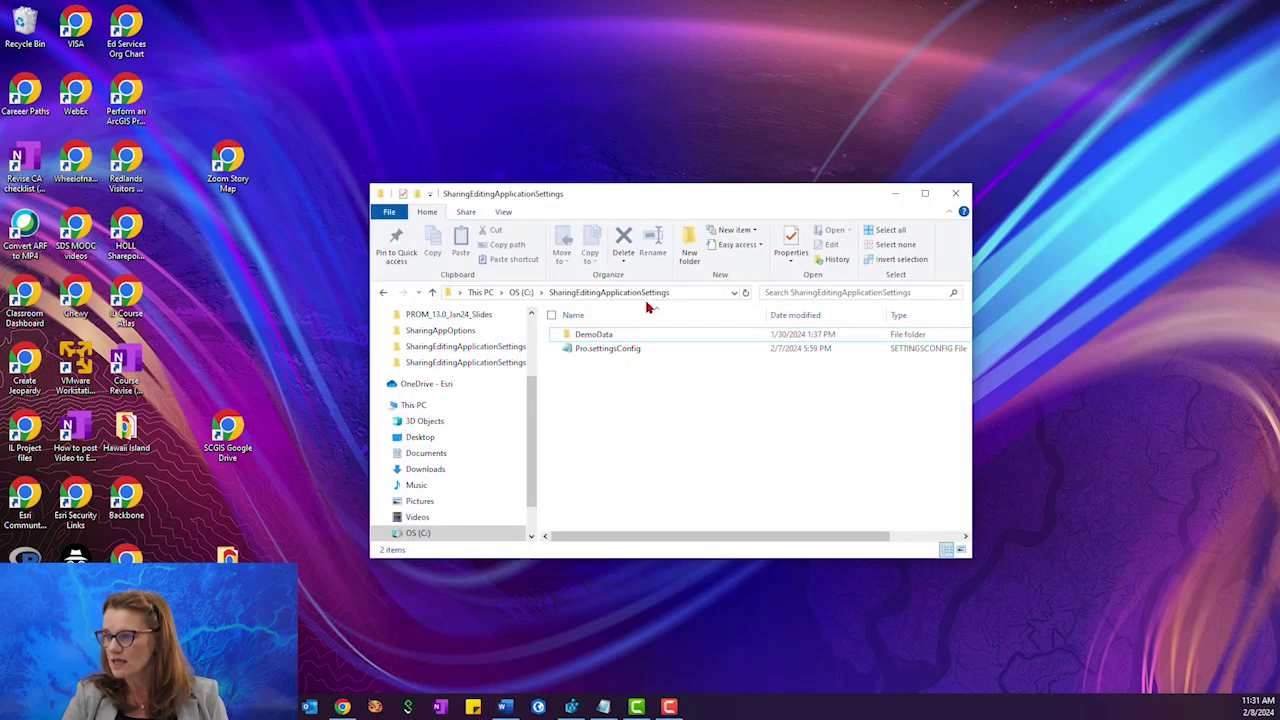
left_click(685, 297)
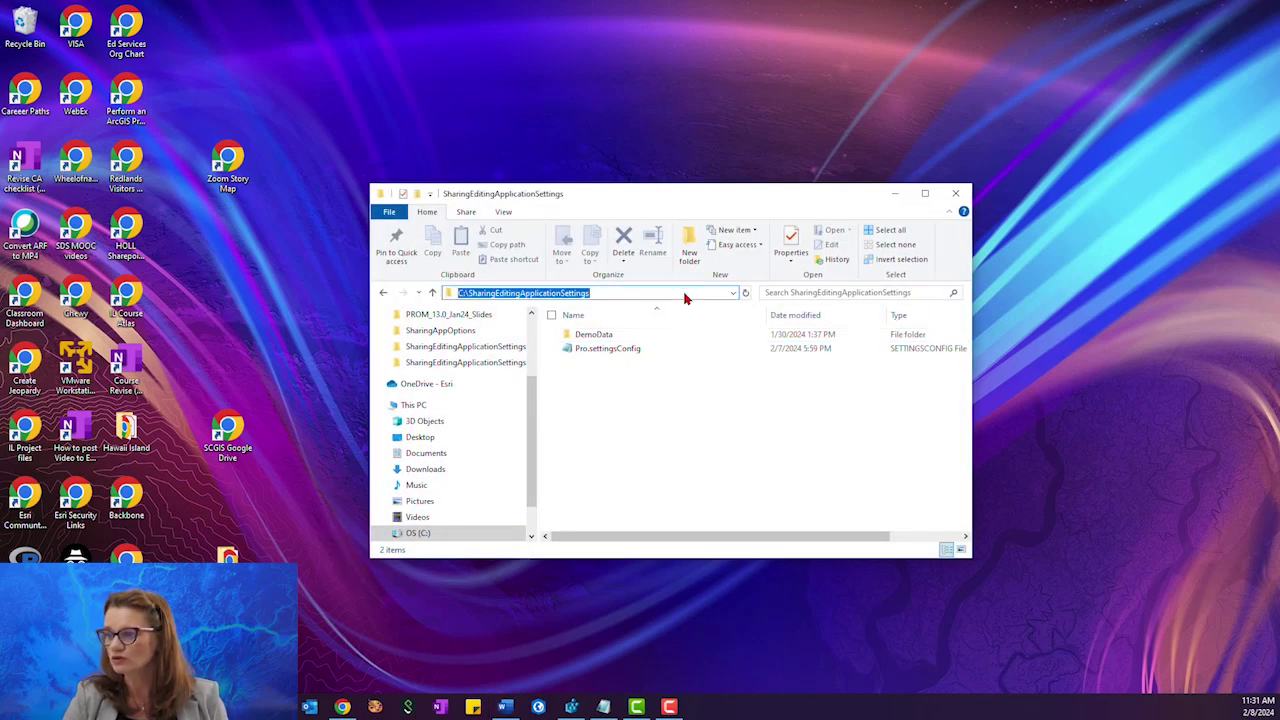
right_click(578, 293)
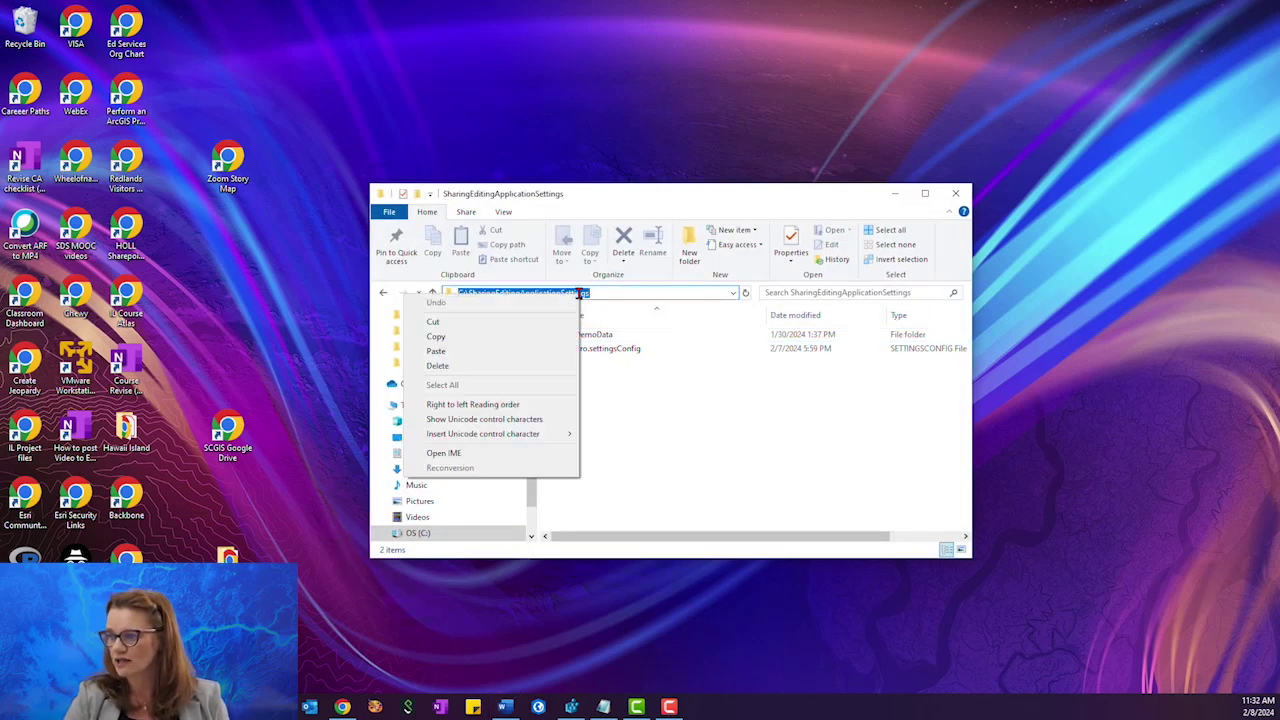
left_click(497, 336)
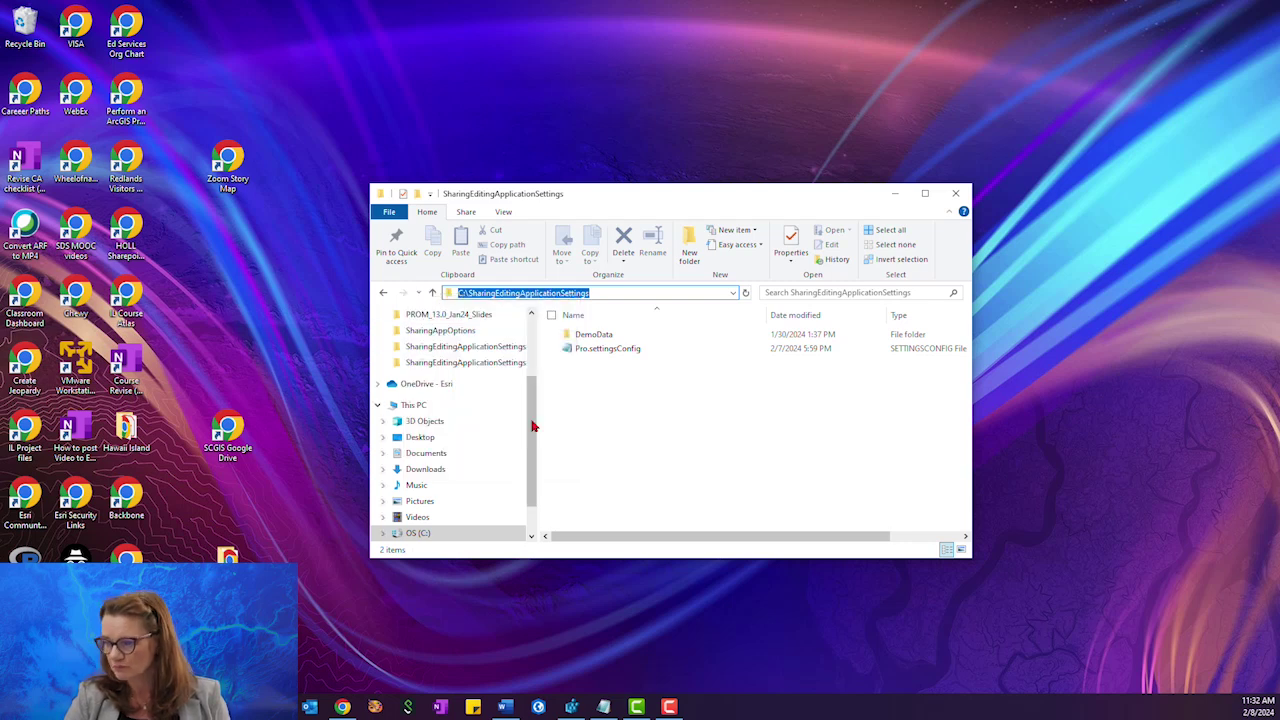
Enlarge Registry Editor and browse to HKEY_LOCAL_MACHINE\SOFTWARE\ESRI\ArcGISPro\Settings
left_click(571, 707)
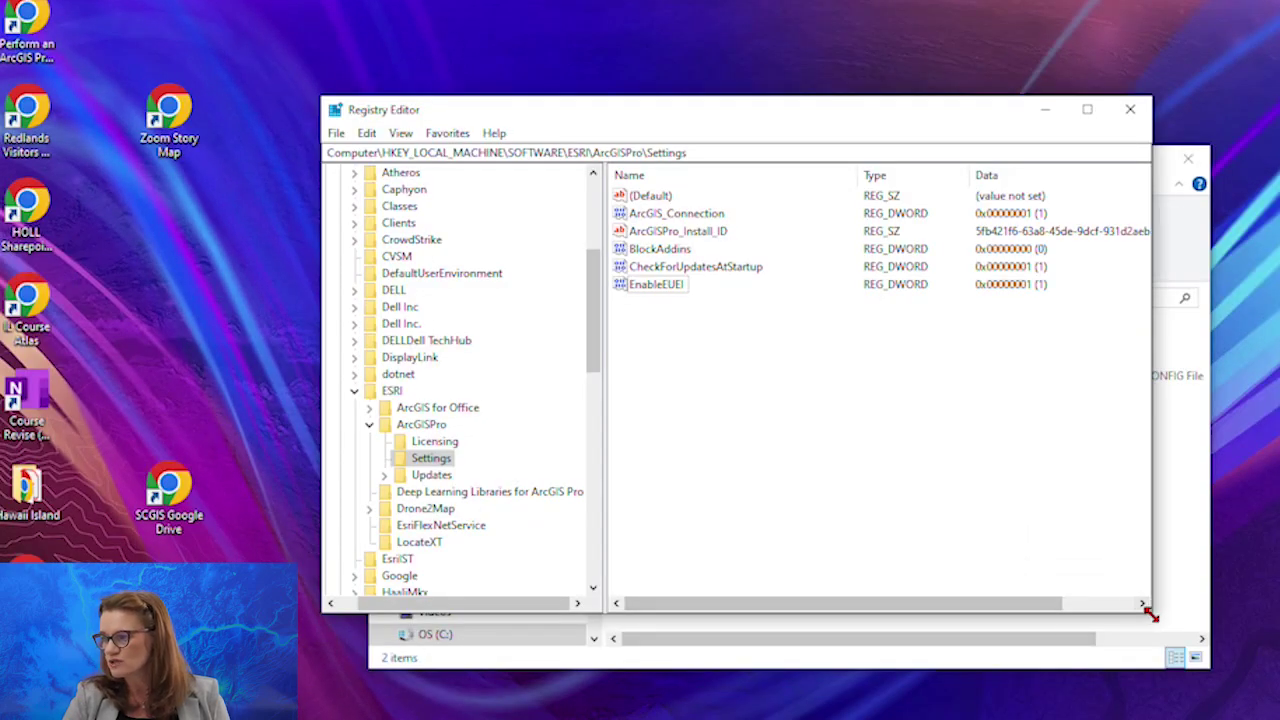
left_click_drag(1150, 614, 1240, 712)
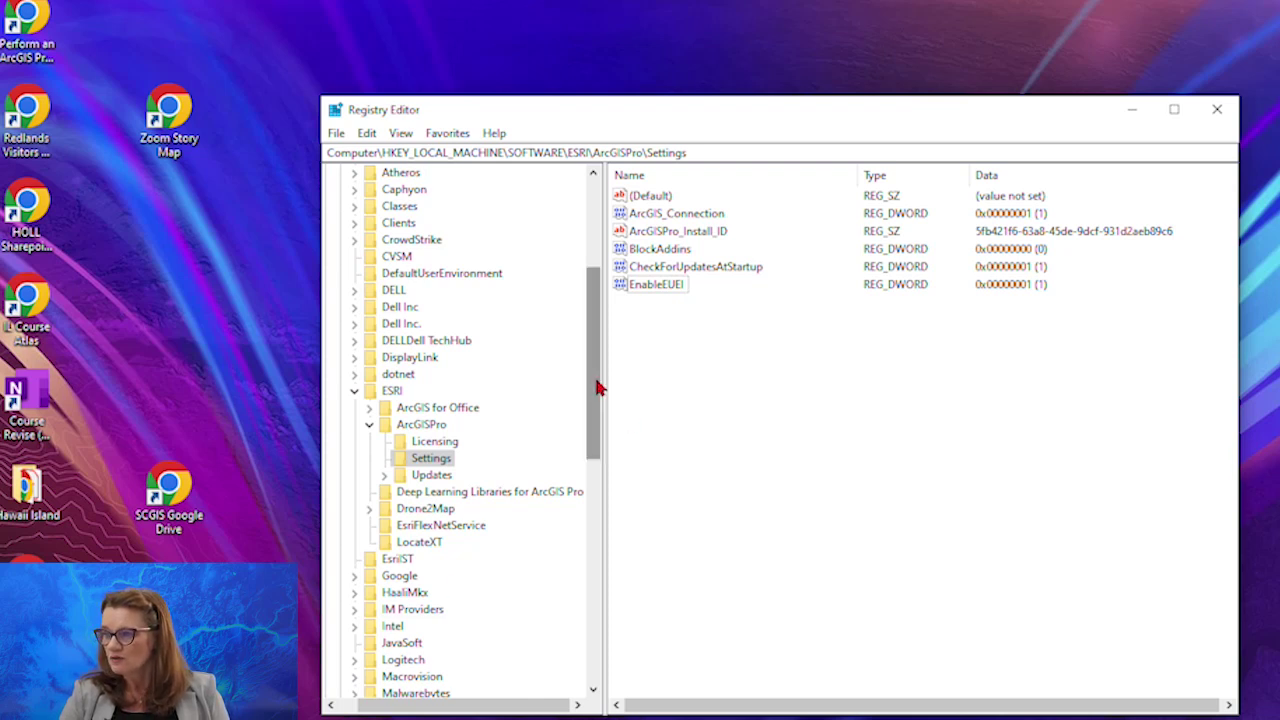
left_click_drag(596, 386, 615, 287)
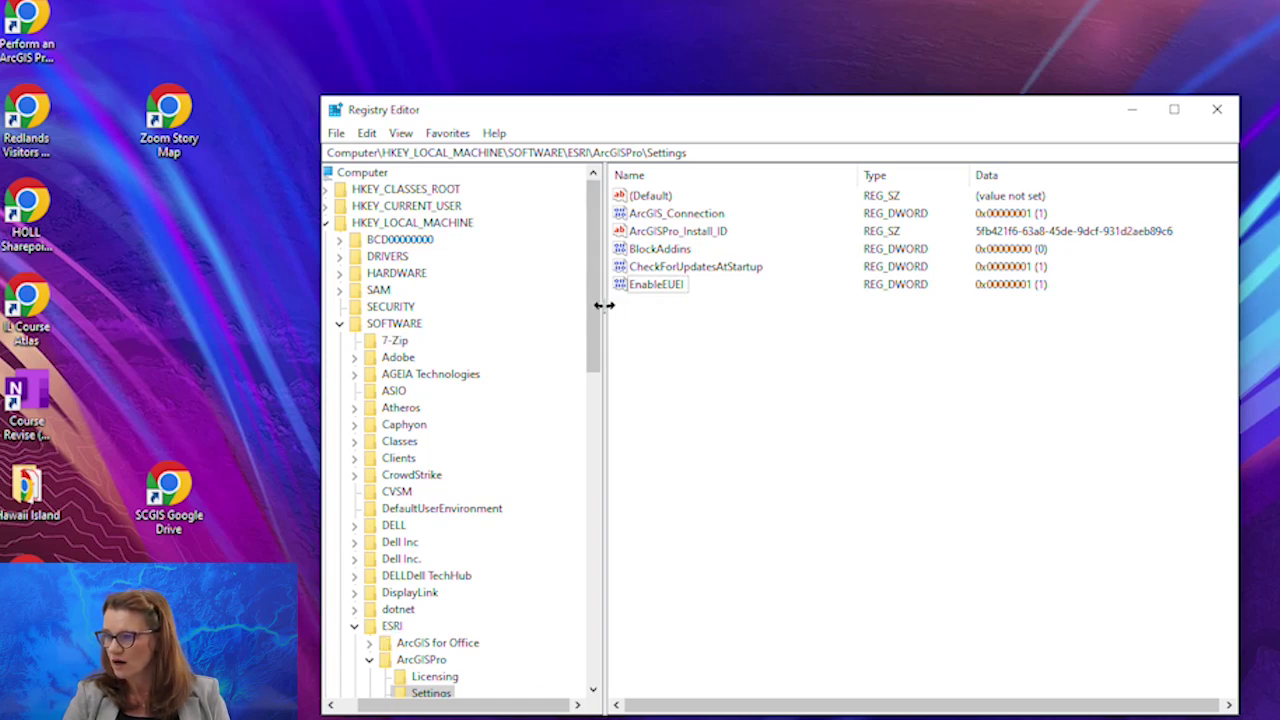
left_click_drag(597, 323, 600, 390)
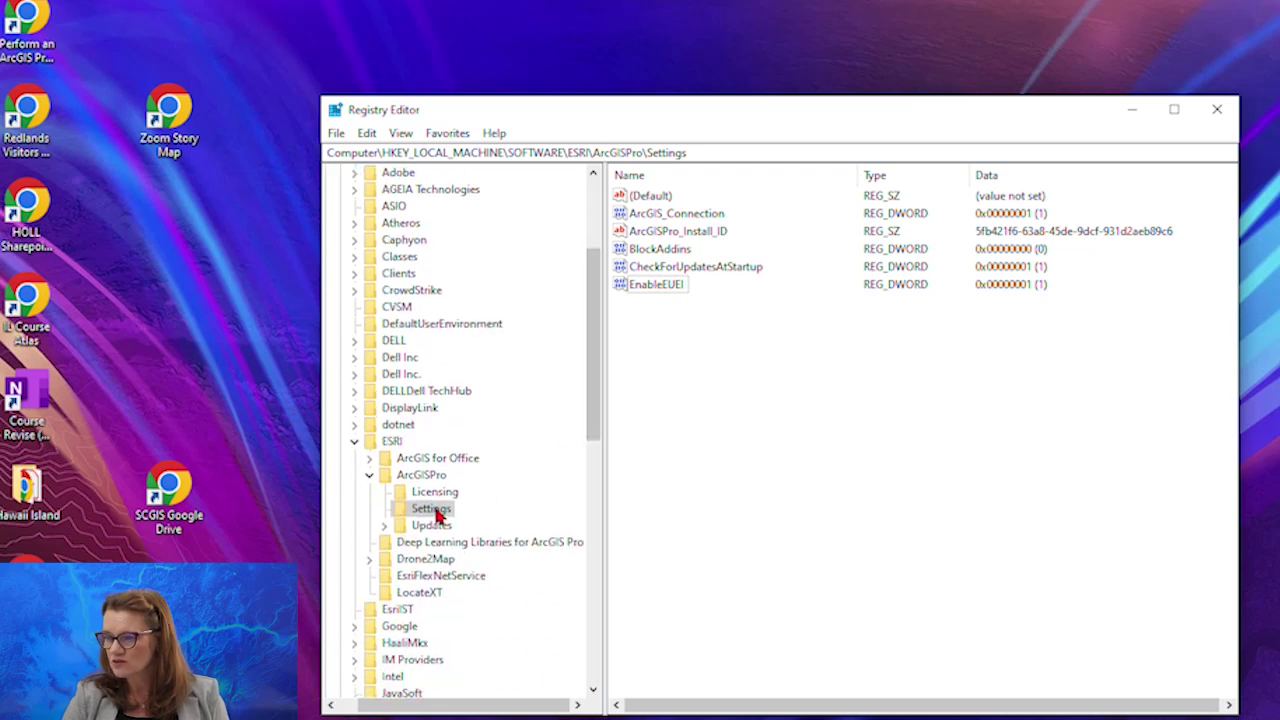
right_click(700, 350)
mouse_move(748, 363)
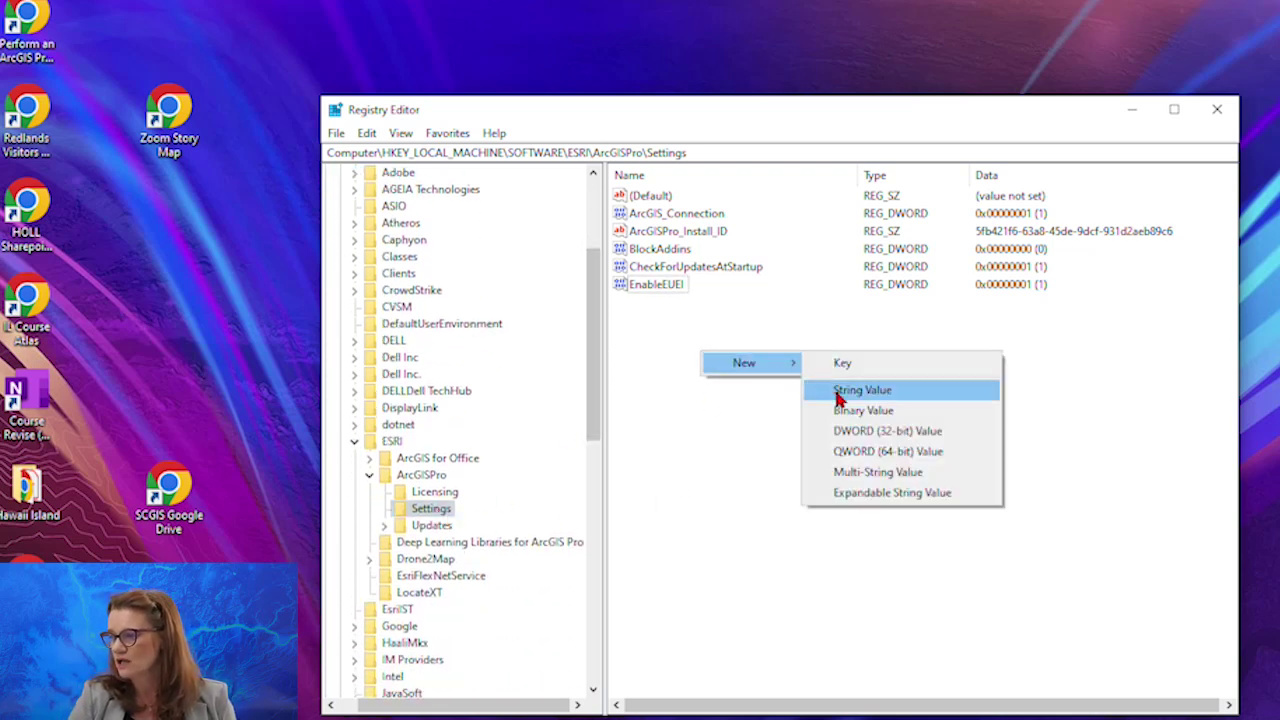
Create a new string value named AdminSettingsPath
left_click(838, 398)
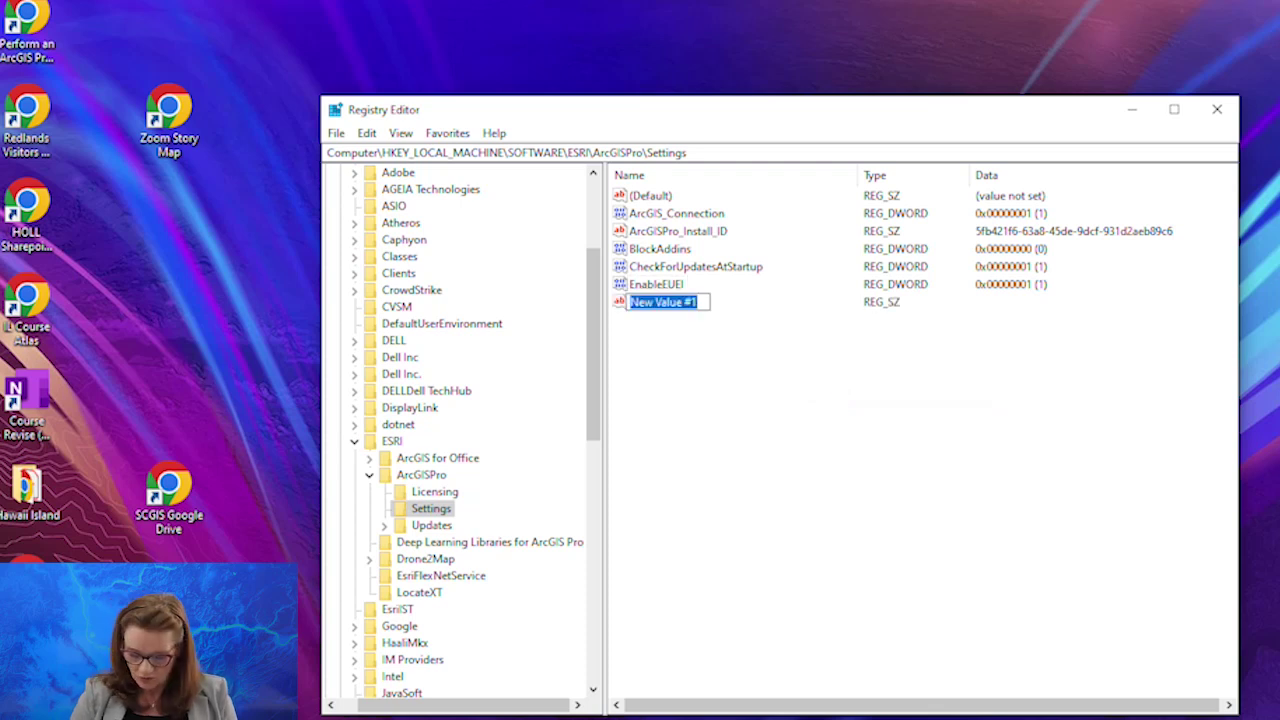
type("Admin")
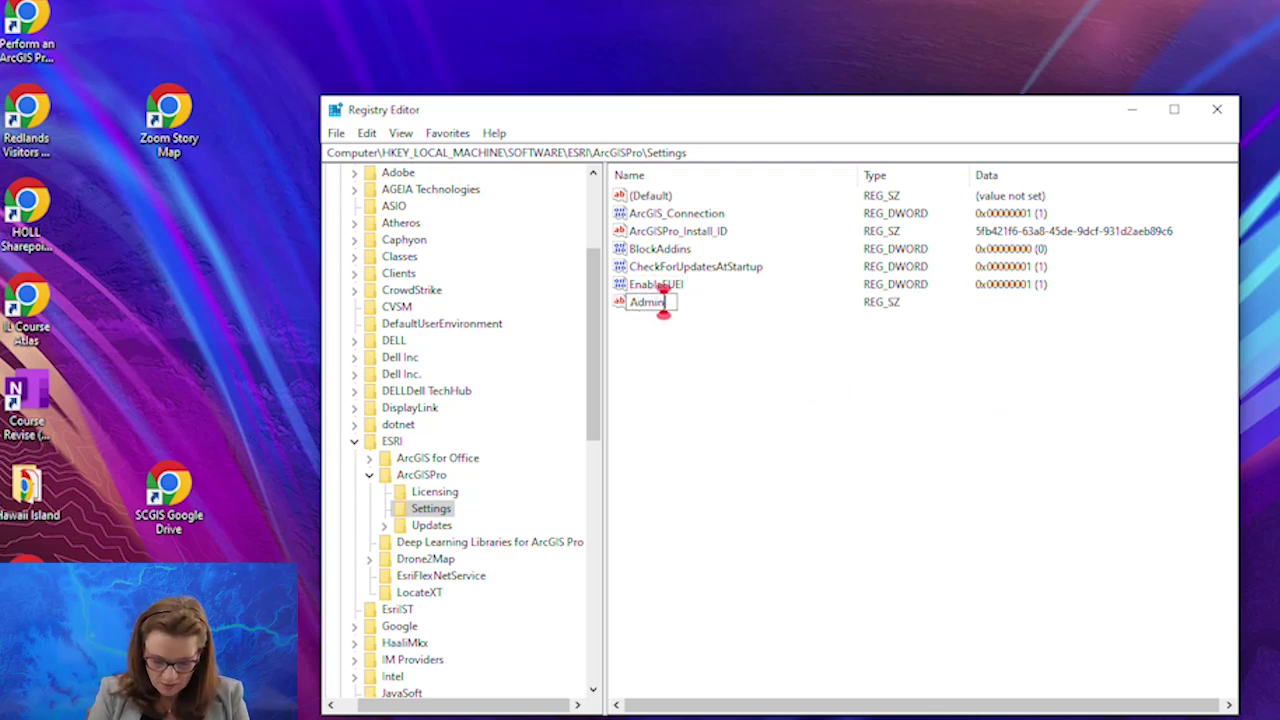
type("Settin")
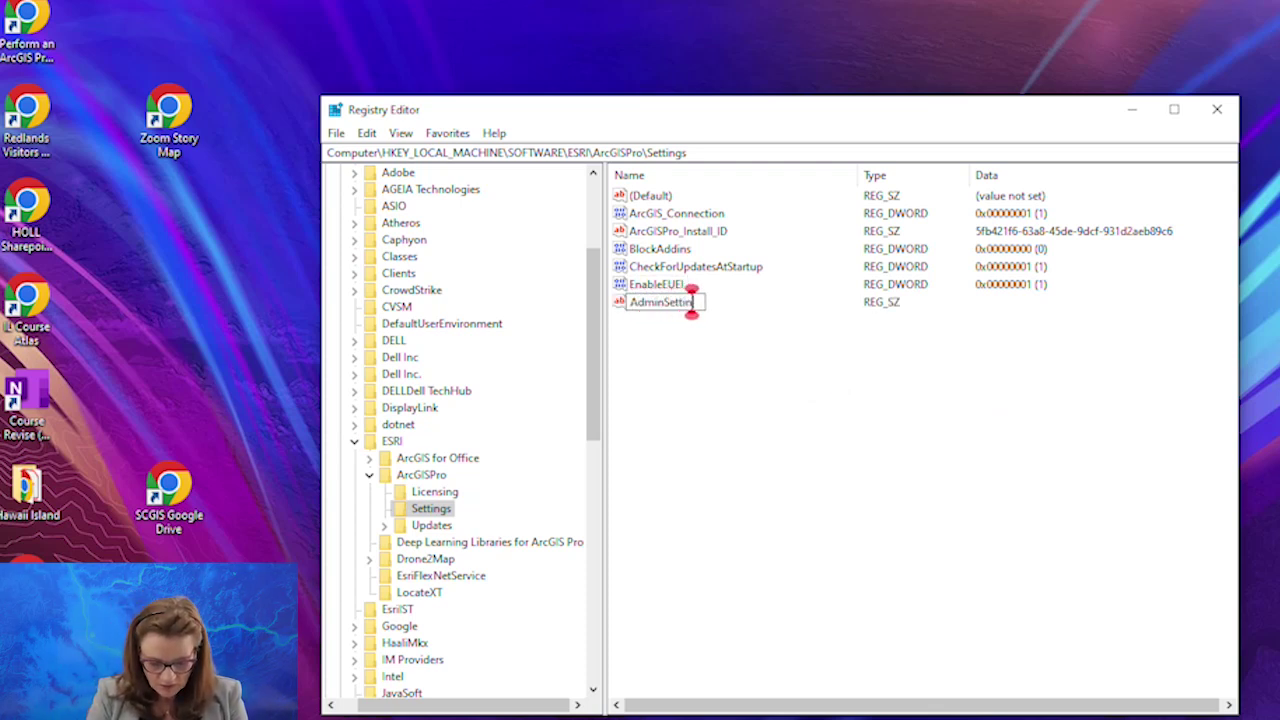
type("gsPath")
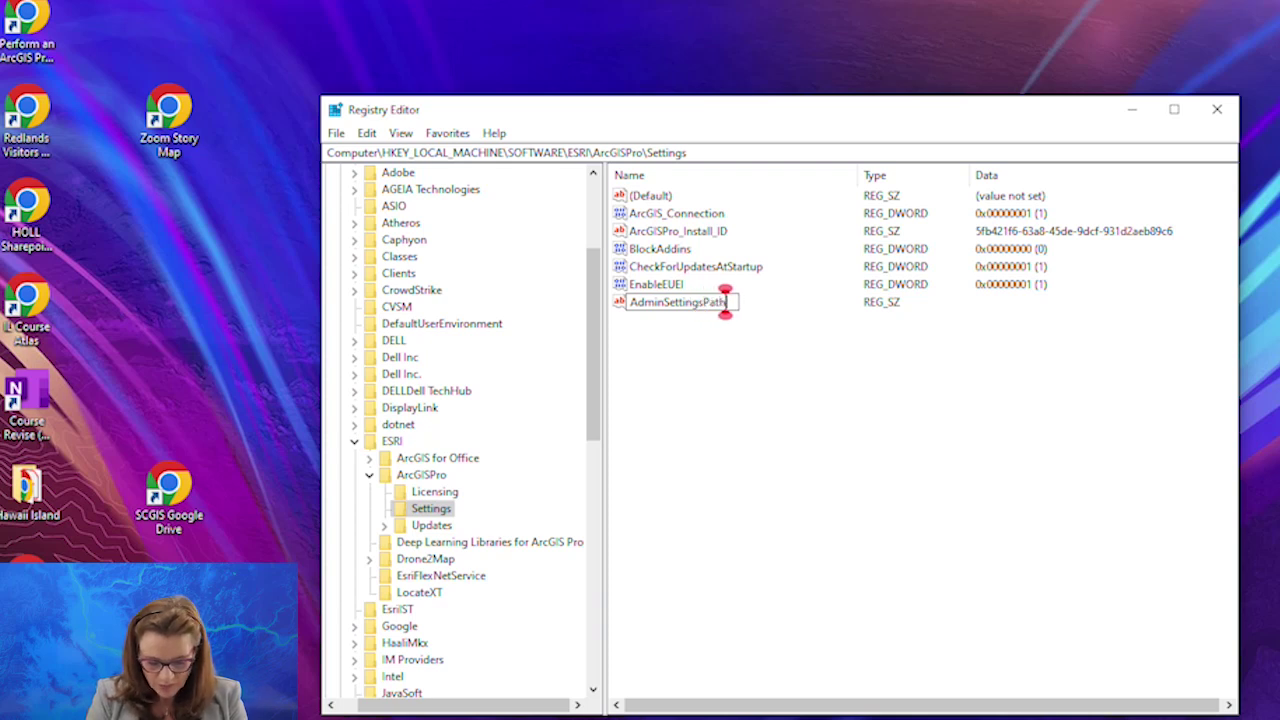
key("Return")
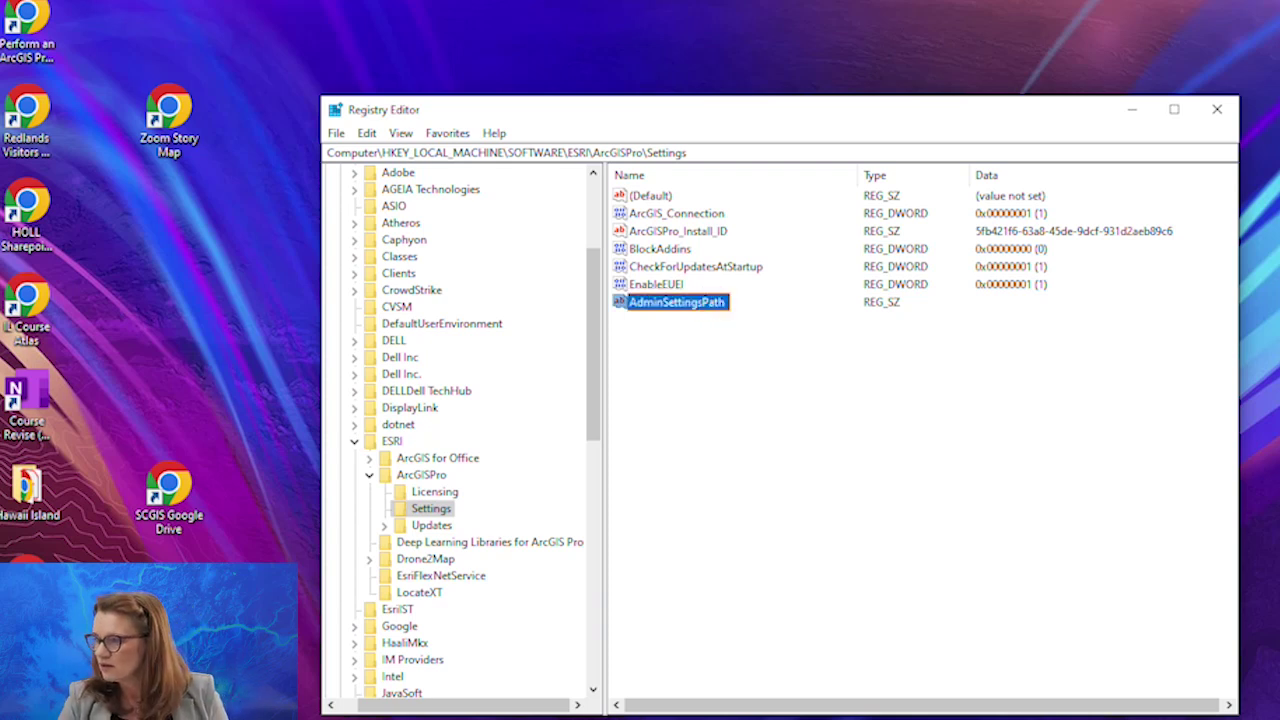
Set AdminSettingsPath's data to the pasted C:\SharingEditingApplicationSettings path
right_click(695, 311)
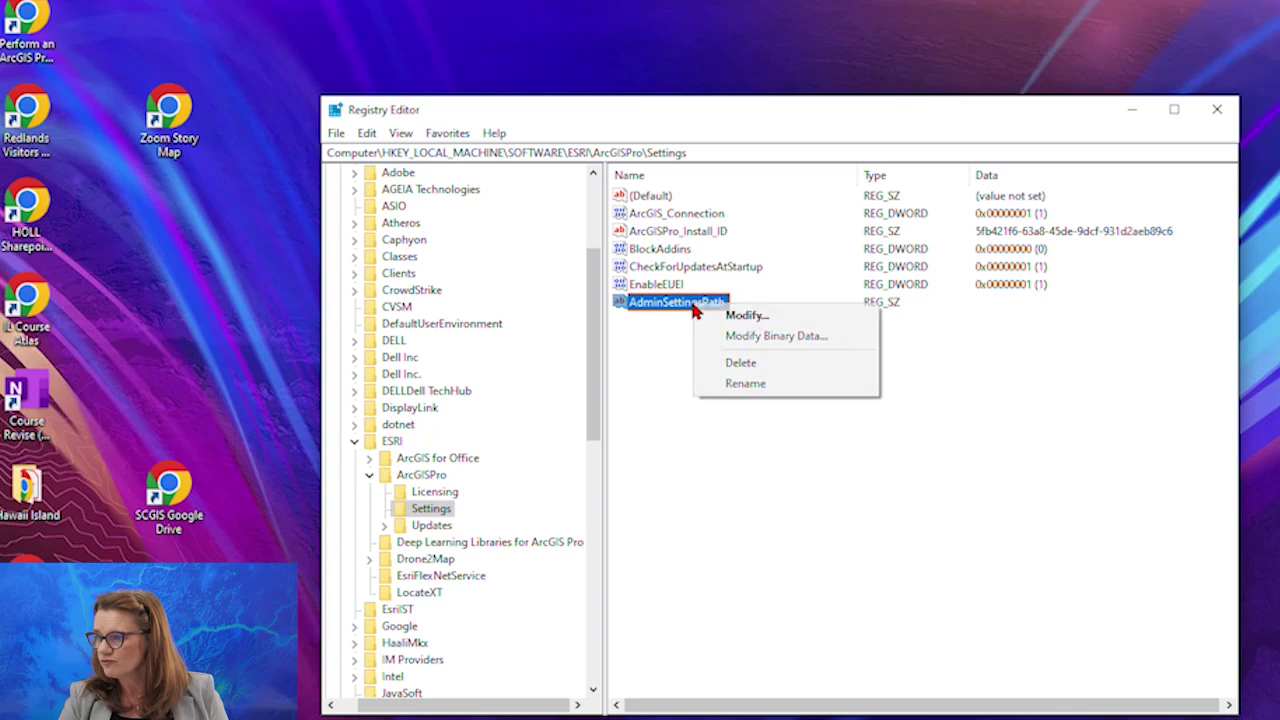
left_click(717, 317)
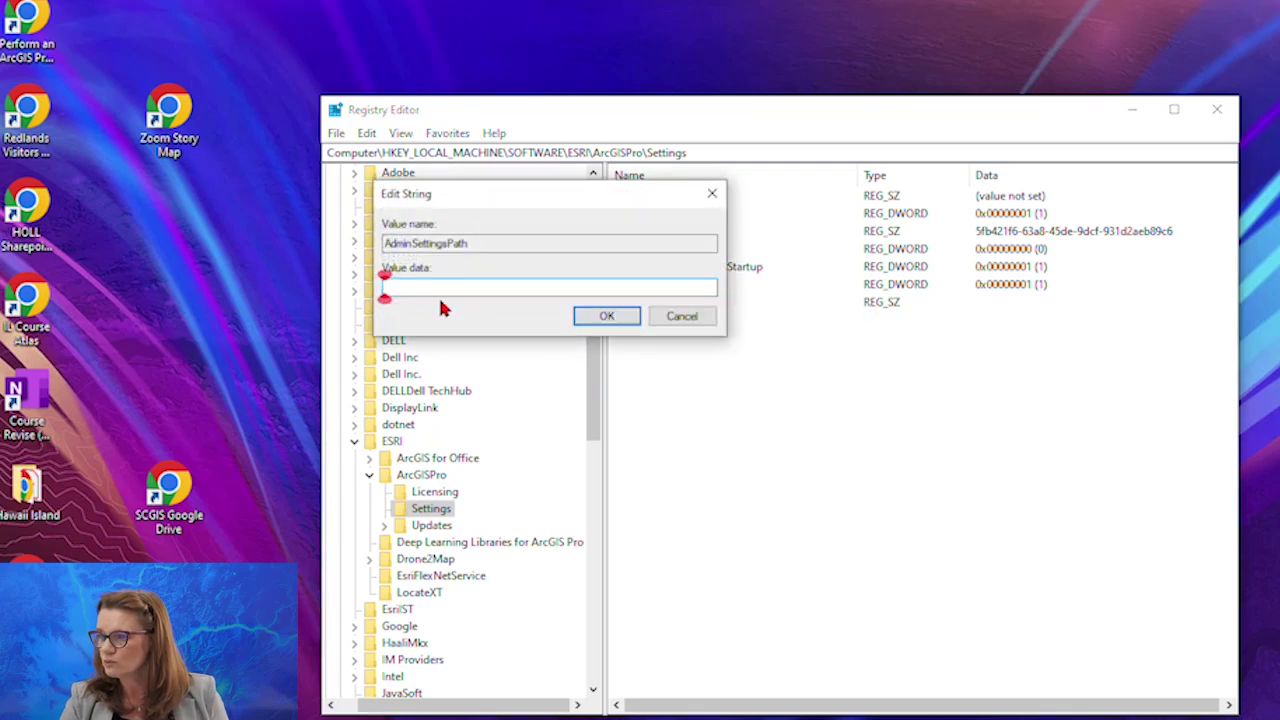
right_click(427, 292)
left_click(266, 370)
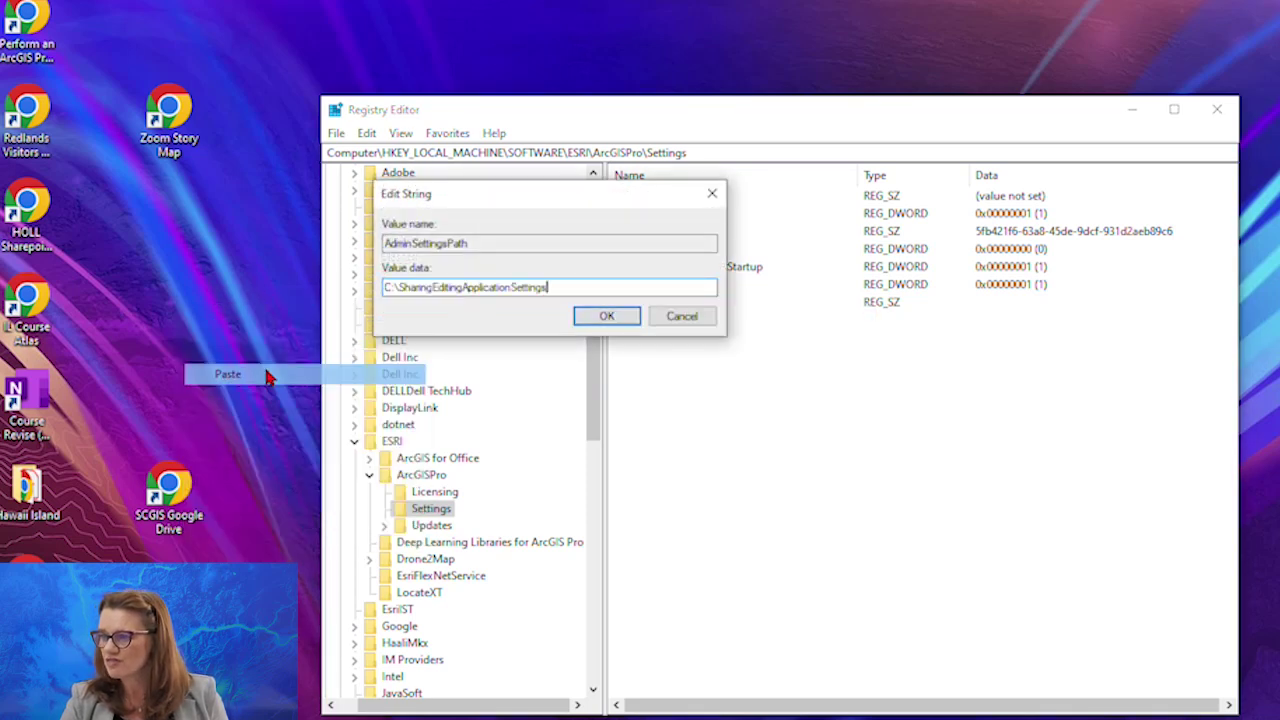
left_click(607, 318)
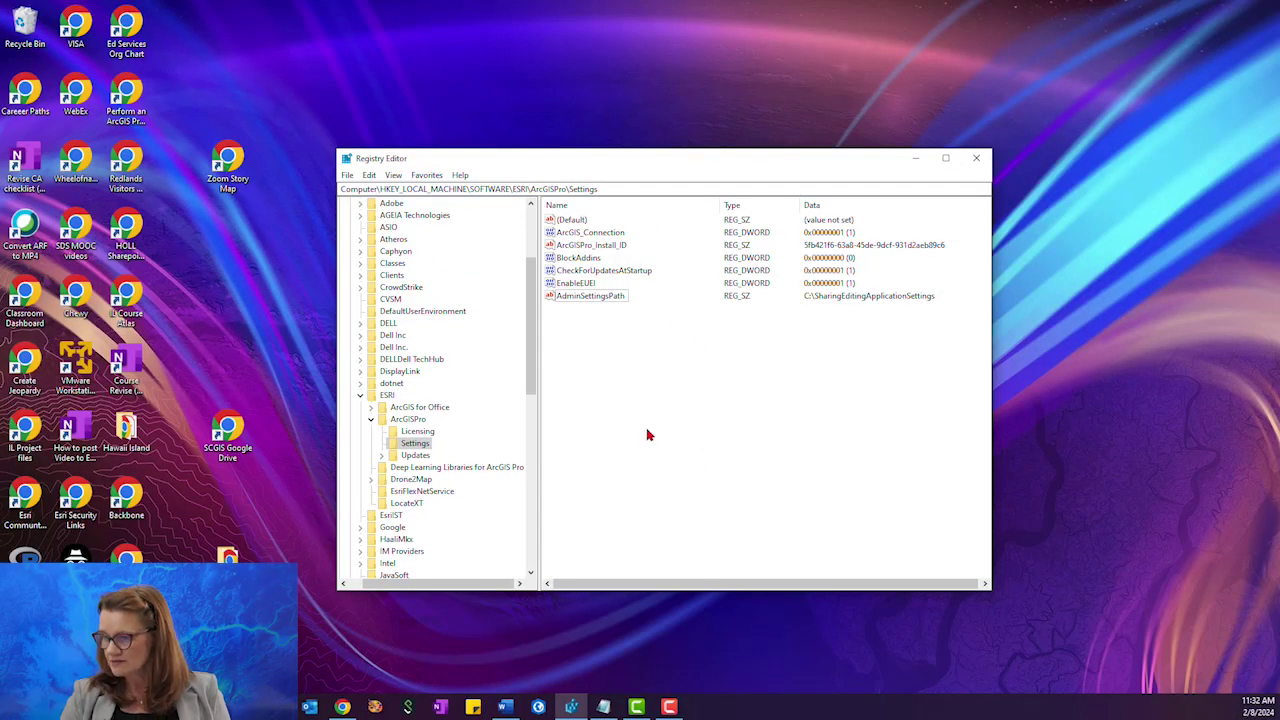
left_click(538, 707)
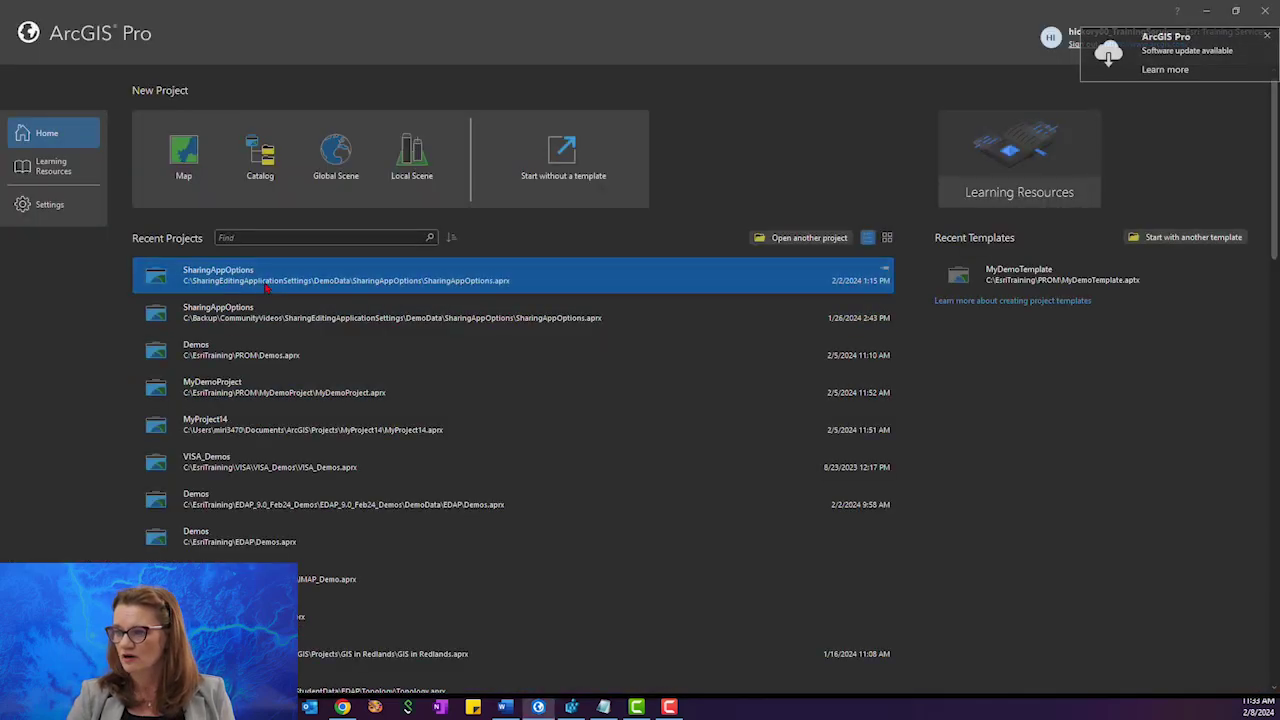
Open the SharingAppOptions recent project and go to its Project backstage page
left_click(266, 286)
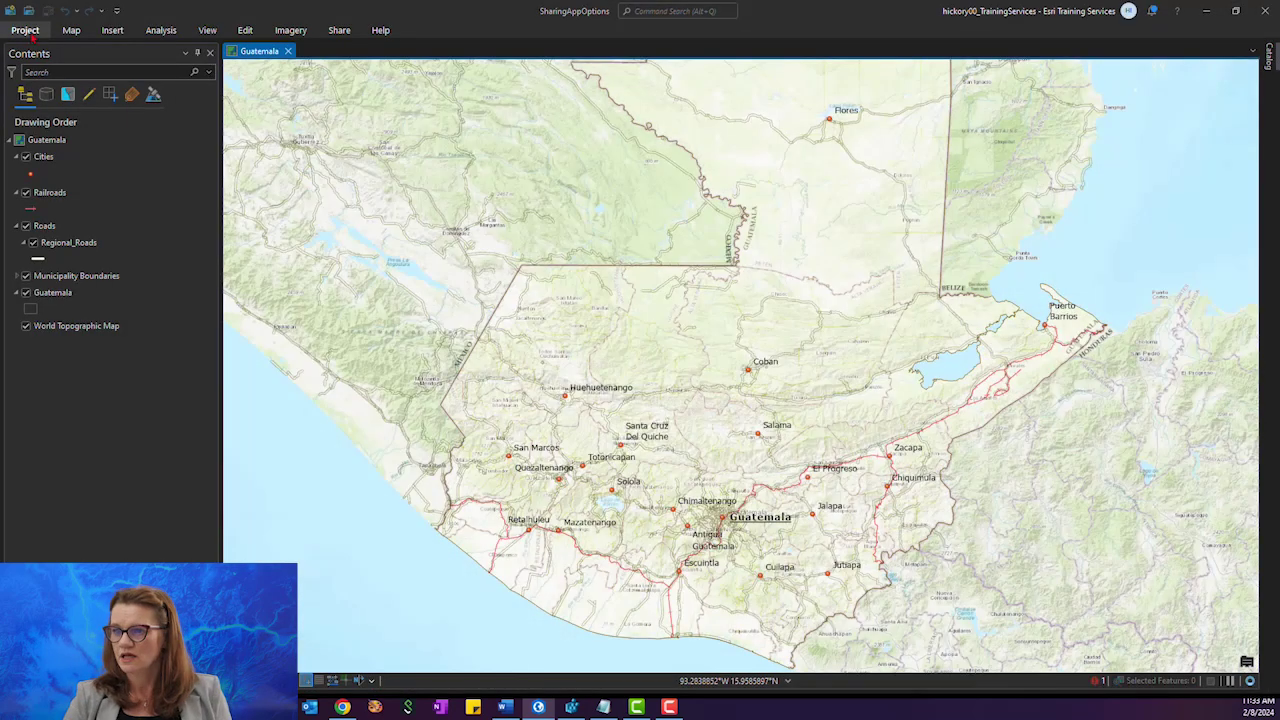
left_click(30, 32)
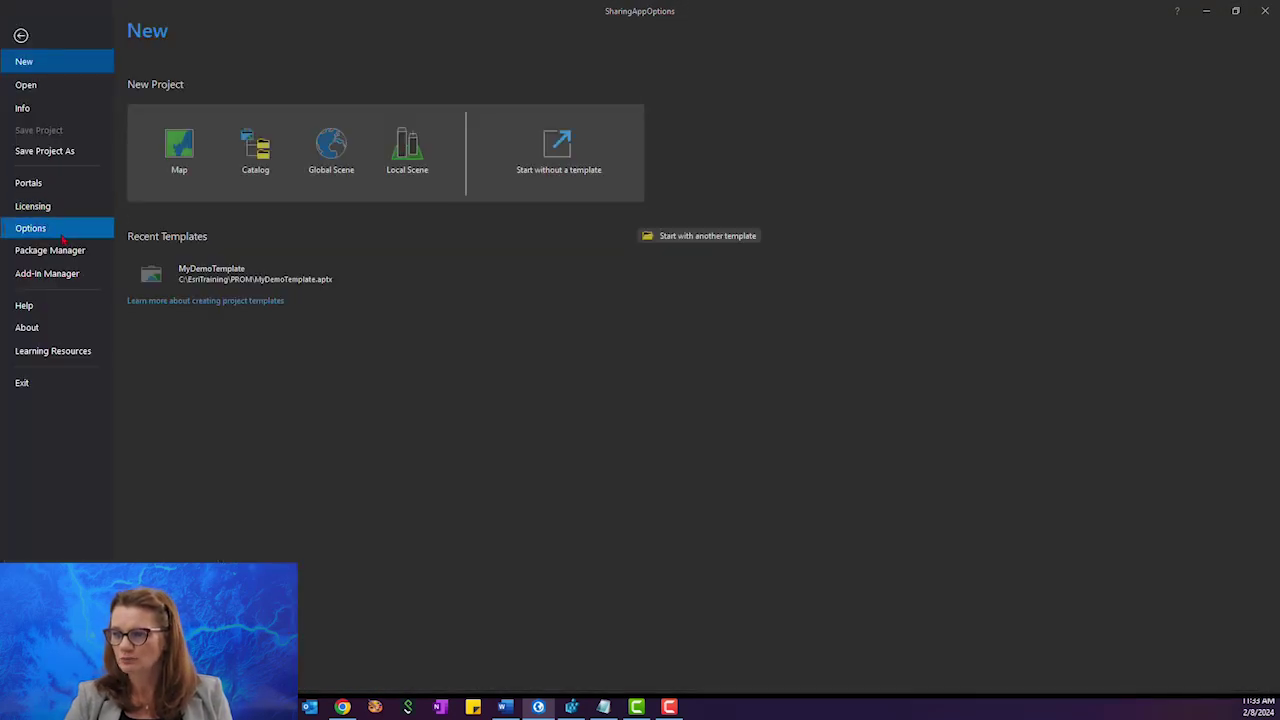
View the Editing options, where explicit start editing is locked by the administrator
left_click(60, 233)
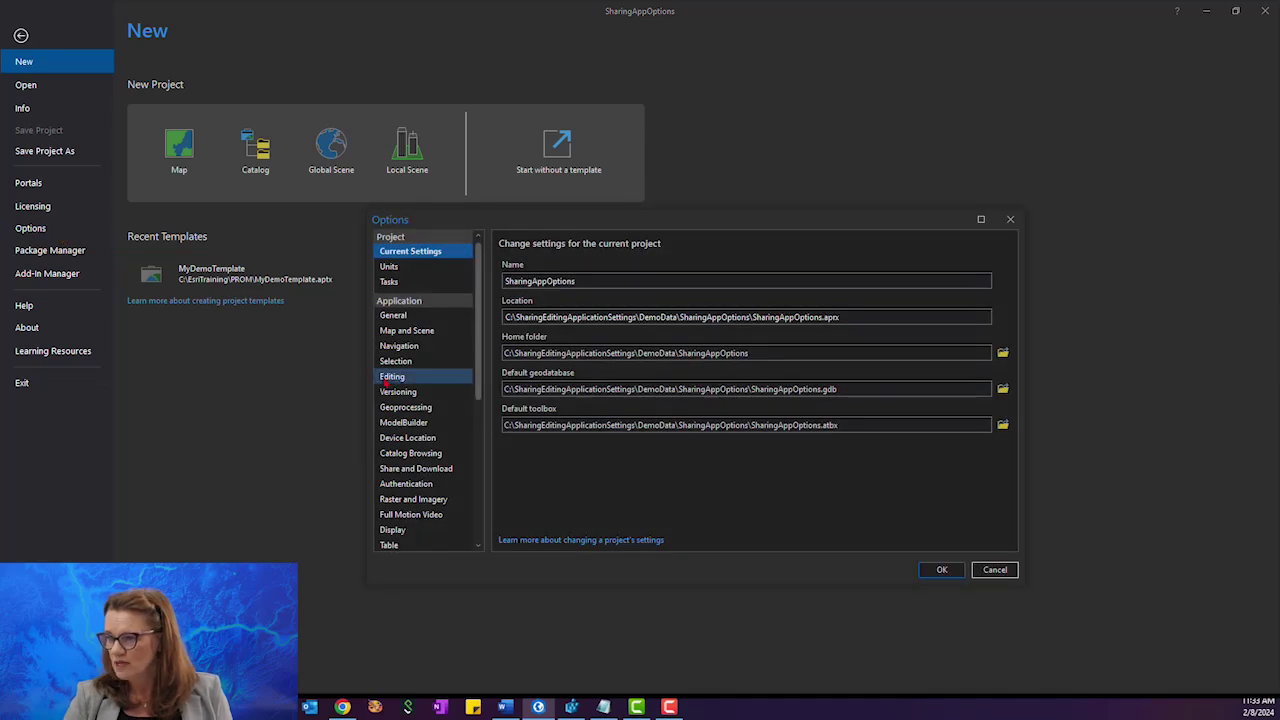
left_click(392, 379)
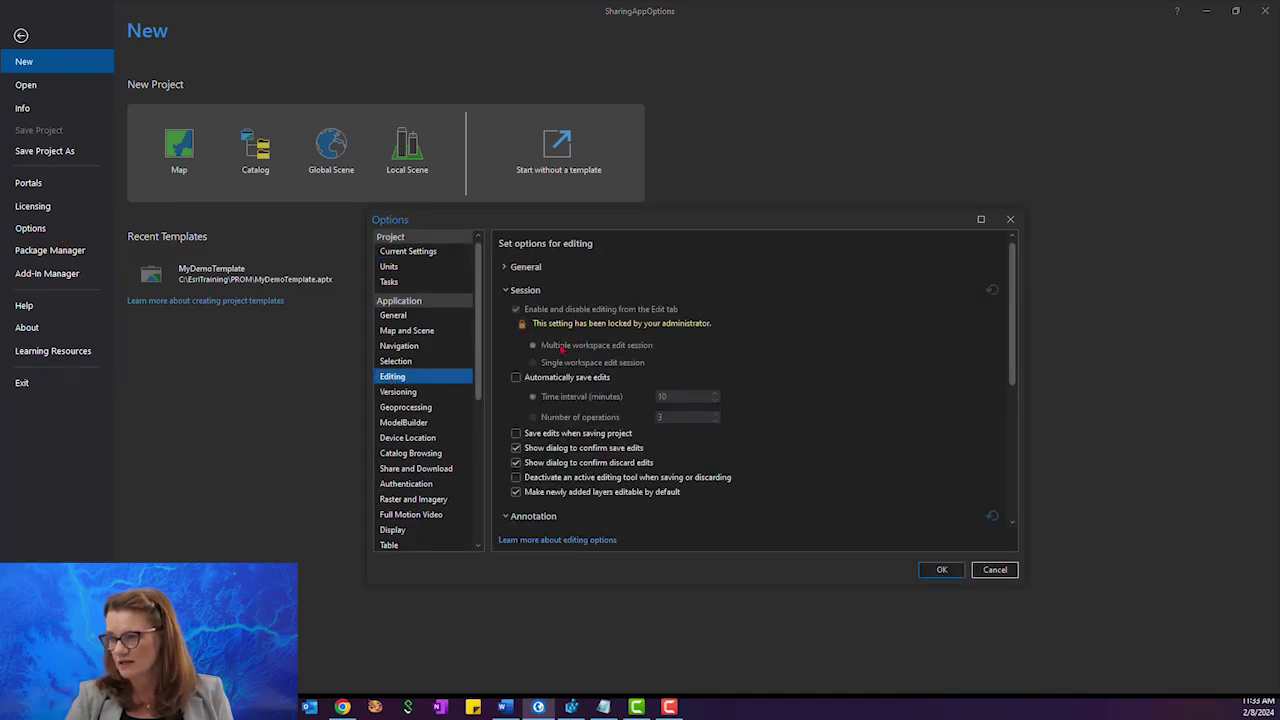